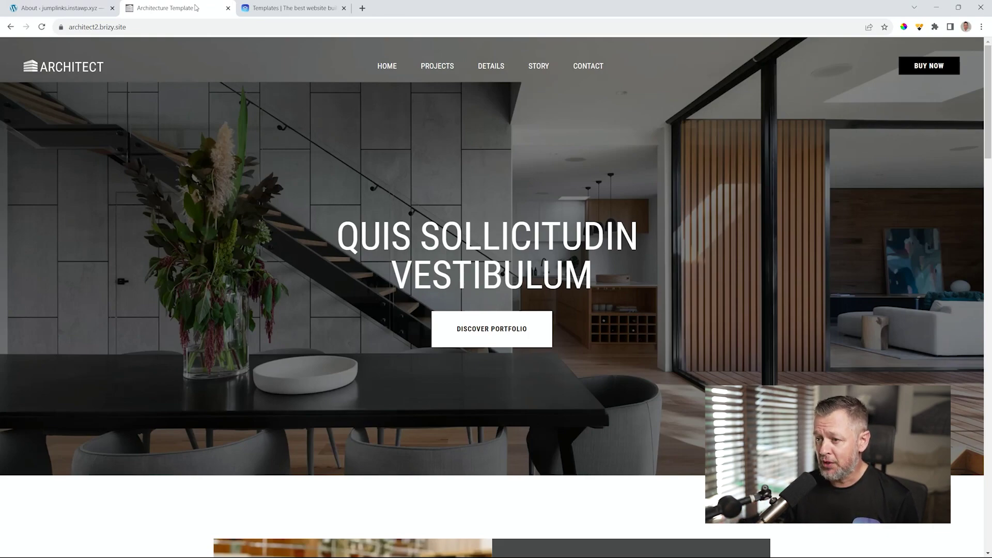
Step: Scroll down through the Architect demo home page's sections
scroll(989, 150, "down", 5)
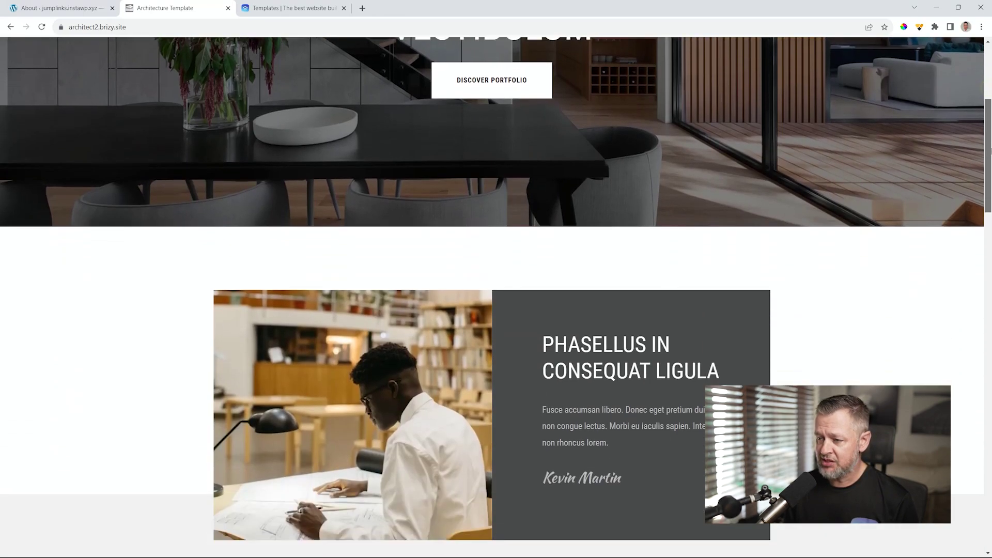
left_click_drag(990, 150, 990, 170)
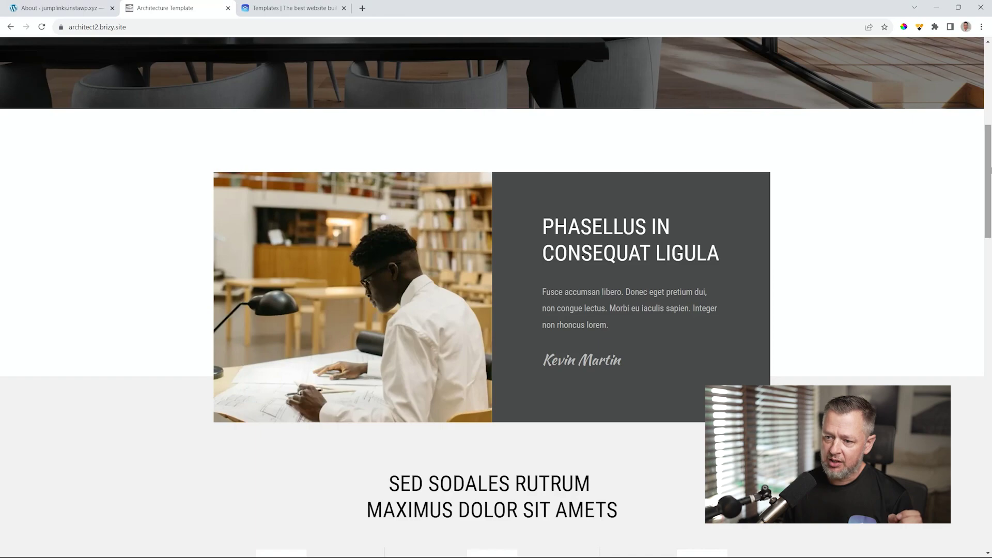
left_click_drag(990, 170, 990, 233)
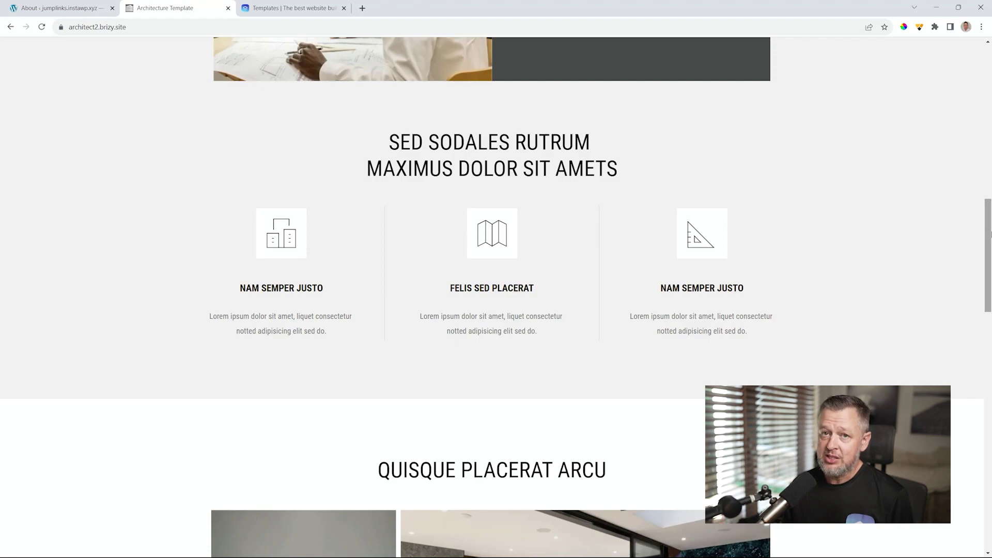
left_click_drag(989, 233, 990, 321)
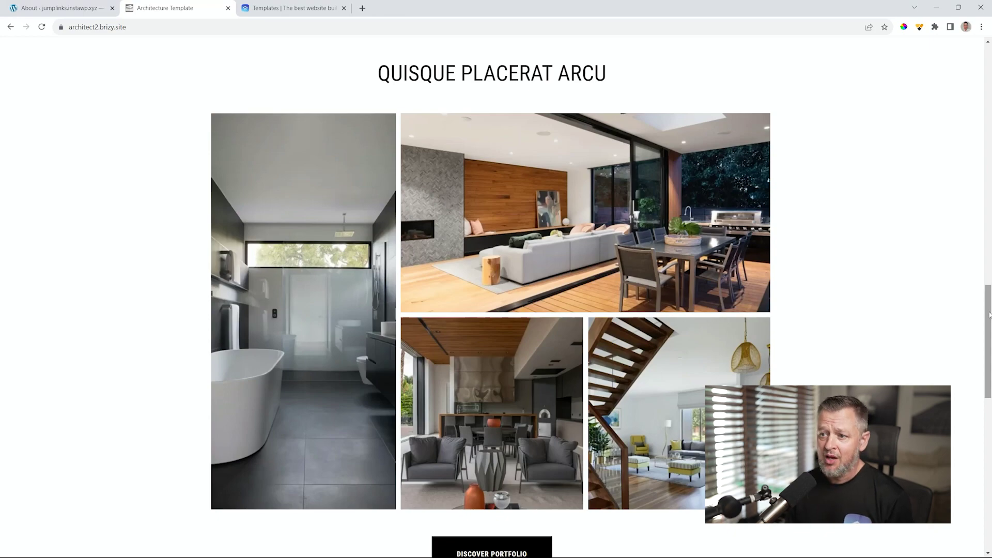
left_click_drag(989, 315, 990, 425)
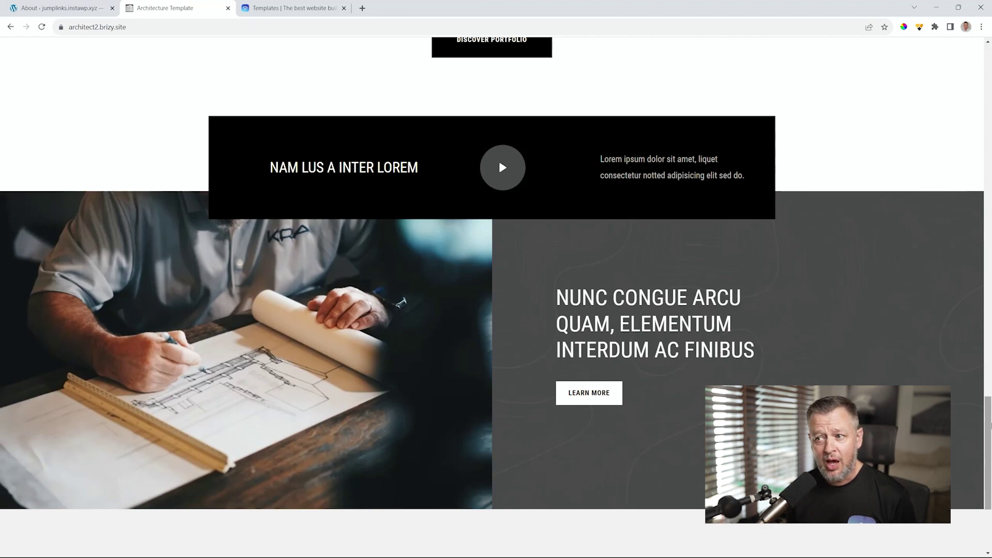
left_click_drag(990, 425, 990, 498)
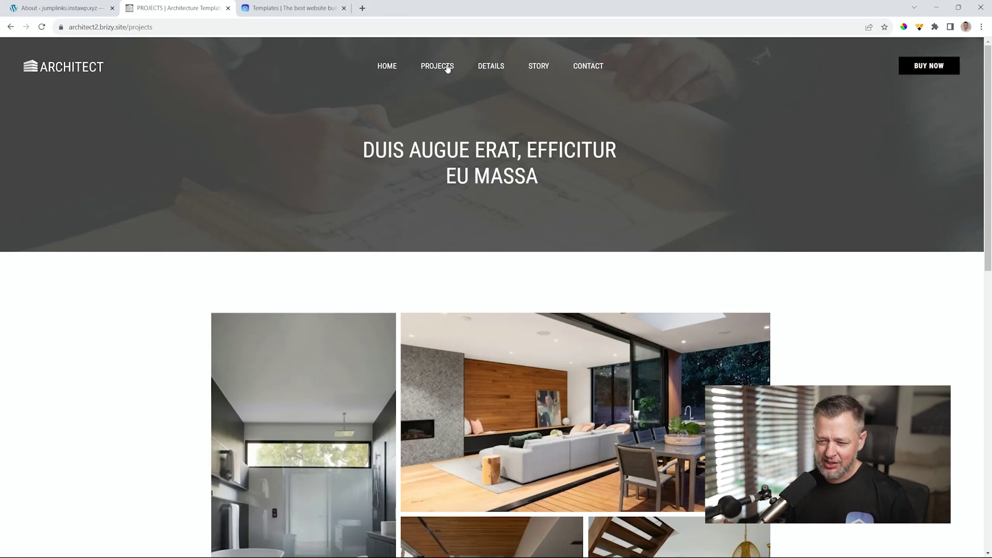
Step: Scroll through the Projects page's project photo gallery
left_click_drag(991, 105, 991, 201)
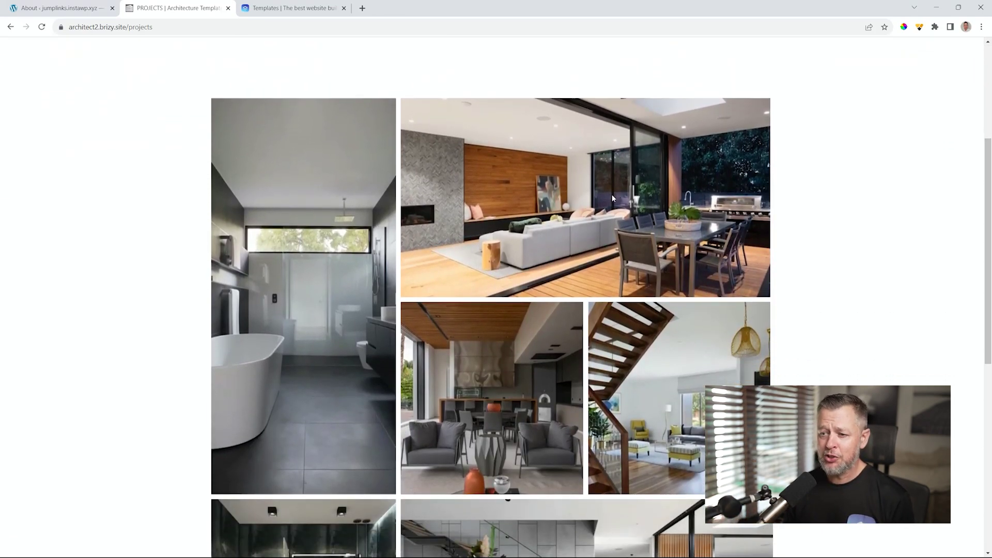
left_click_drag(989, 156, 990, 239)
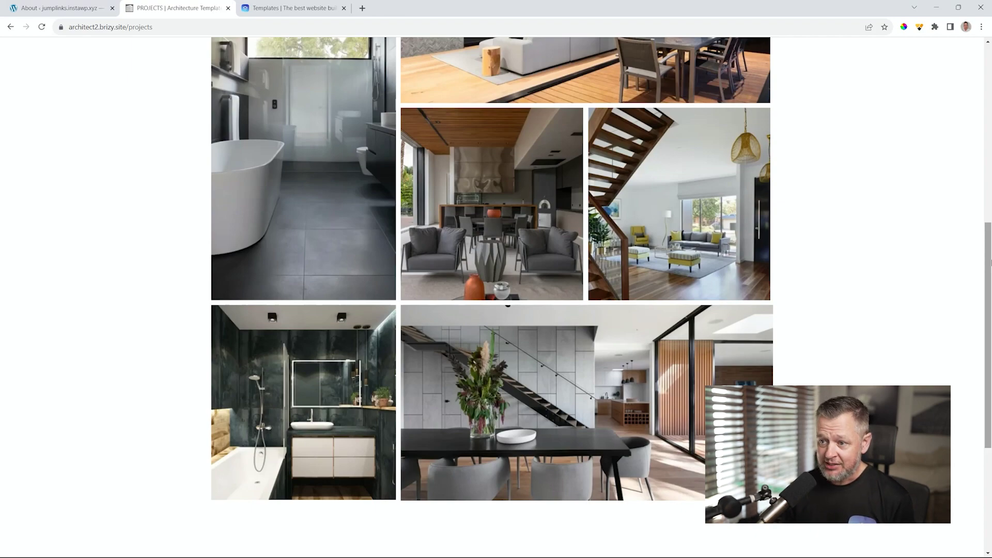
left_click_drag(990, 250, 989, 375)
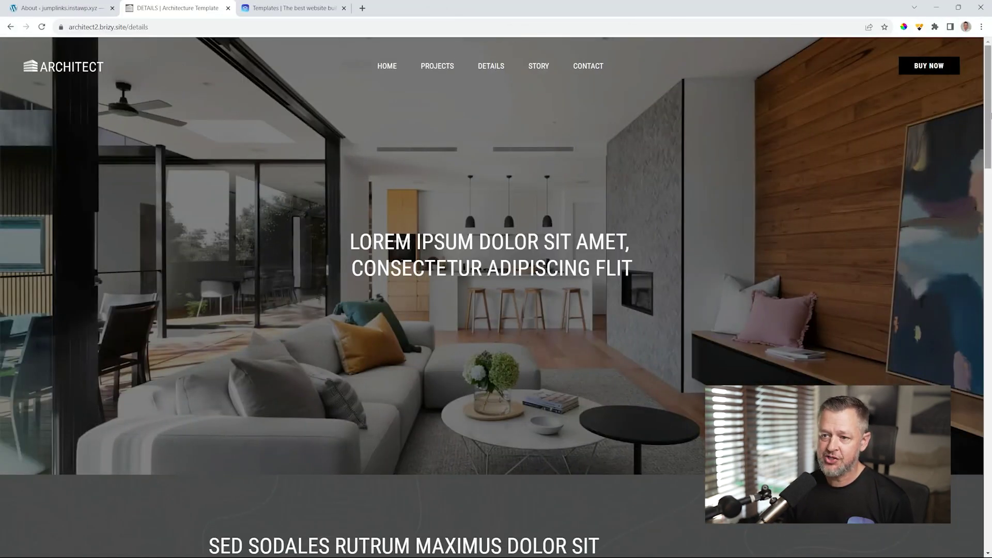
Step: Scroll down the Details page to look over its photo grid
left_click_drag(989, 111, 990, 190)
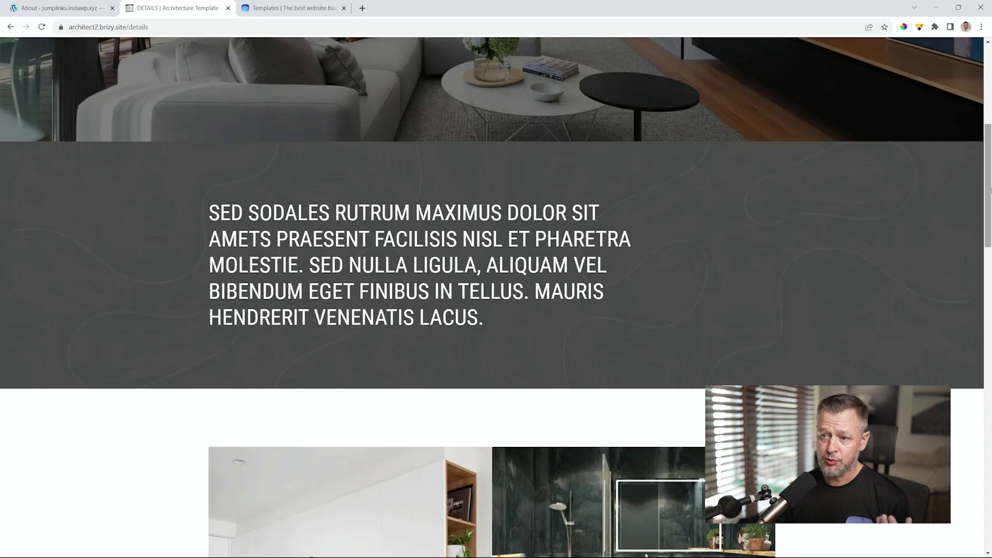
scroll(990, 190, "down", 5)
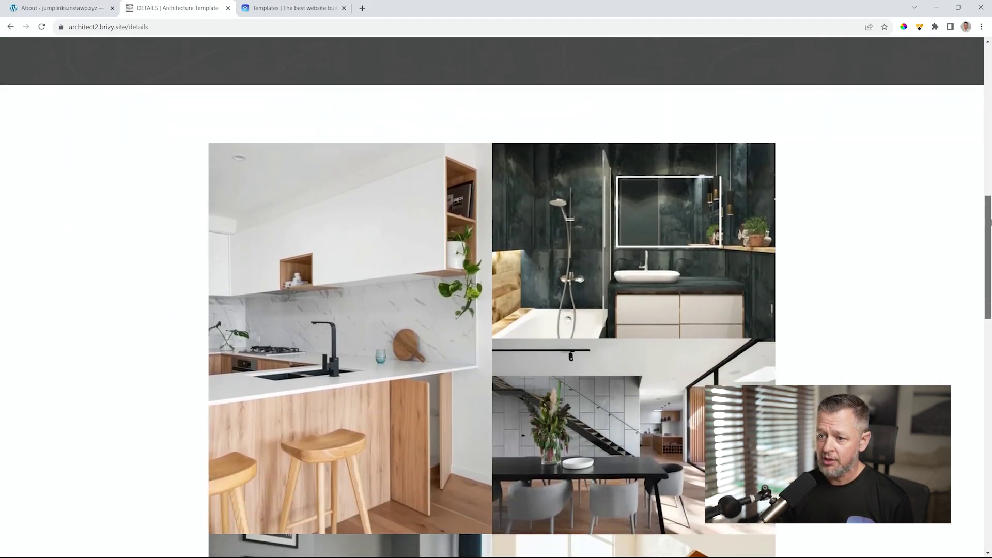
left_click_drag(990, 230, 989, 322)
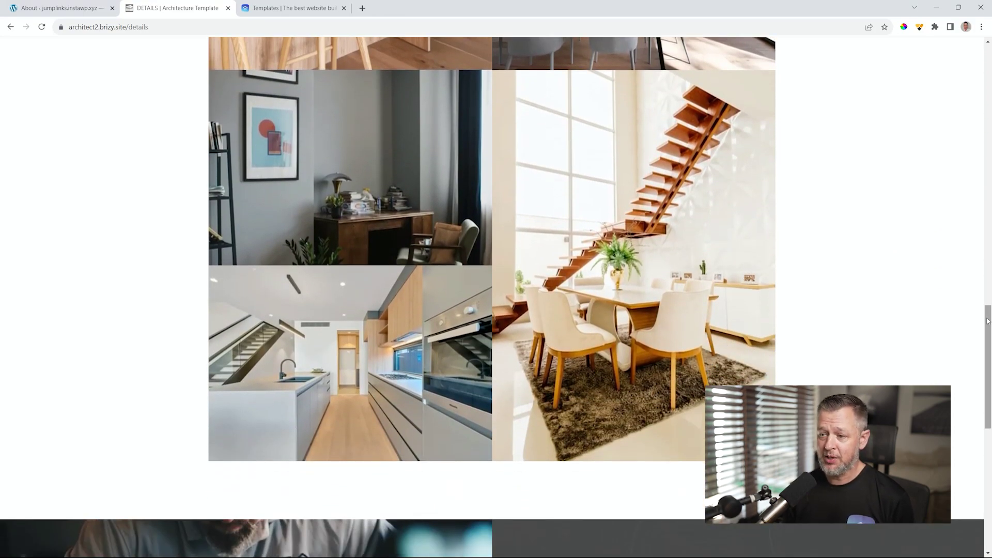
left_click_drag(989, 321, 991, 449)
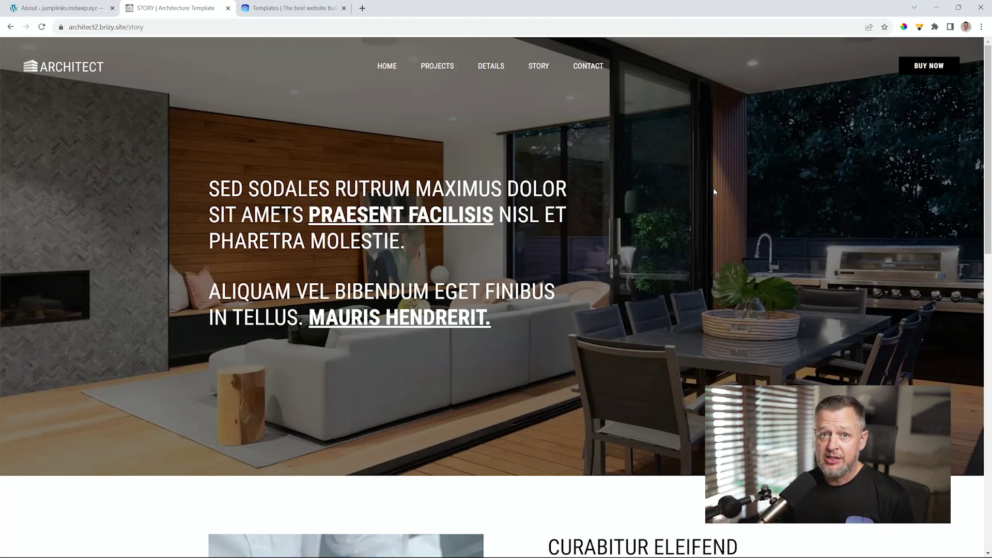
Step: Scroll down through the Story page's content
left_click_drag(988, 124, 991, 313)
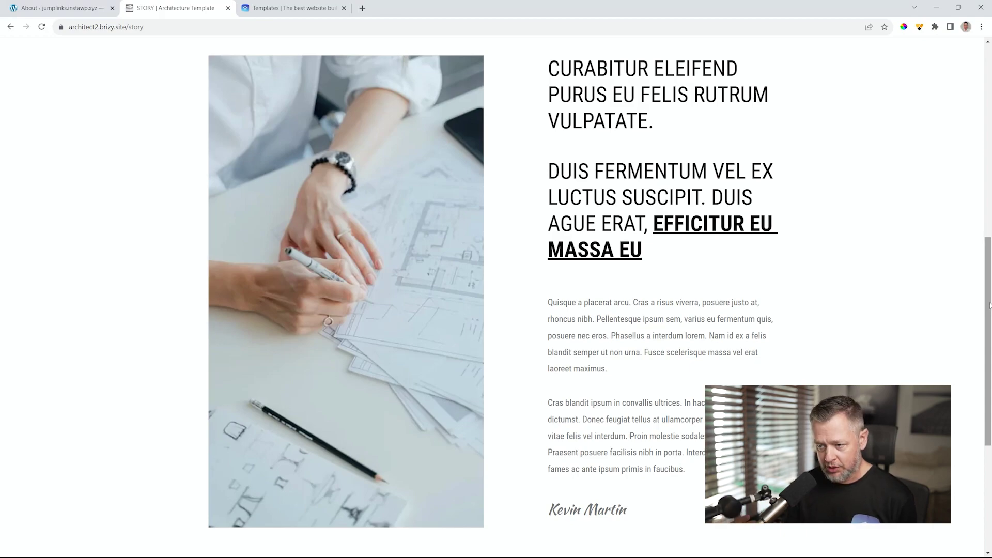
left_click_drag(990, 313, 990, 439)
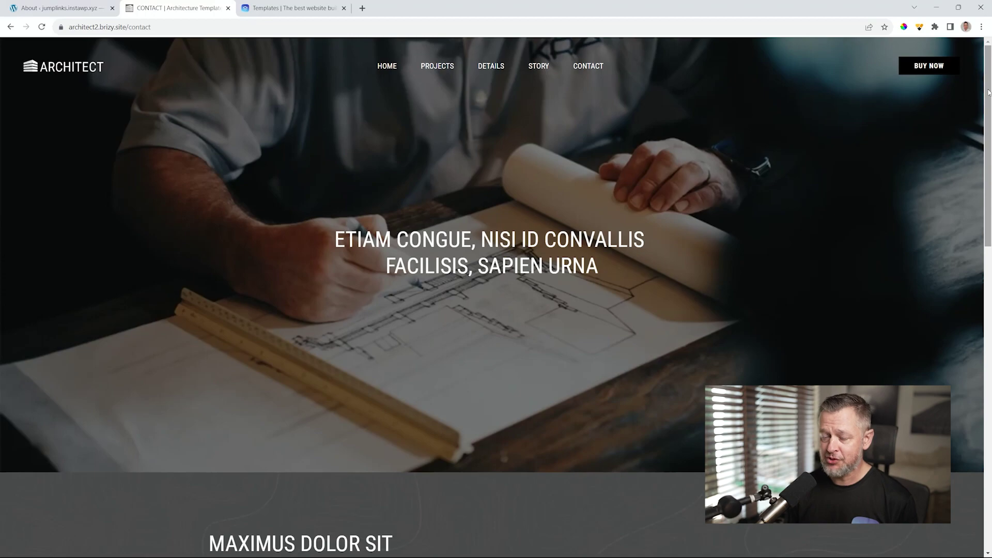
Step: Scroll the Contact page down past its info and form to the footer
left_click_drag(989, 92, 991, 230)
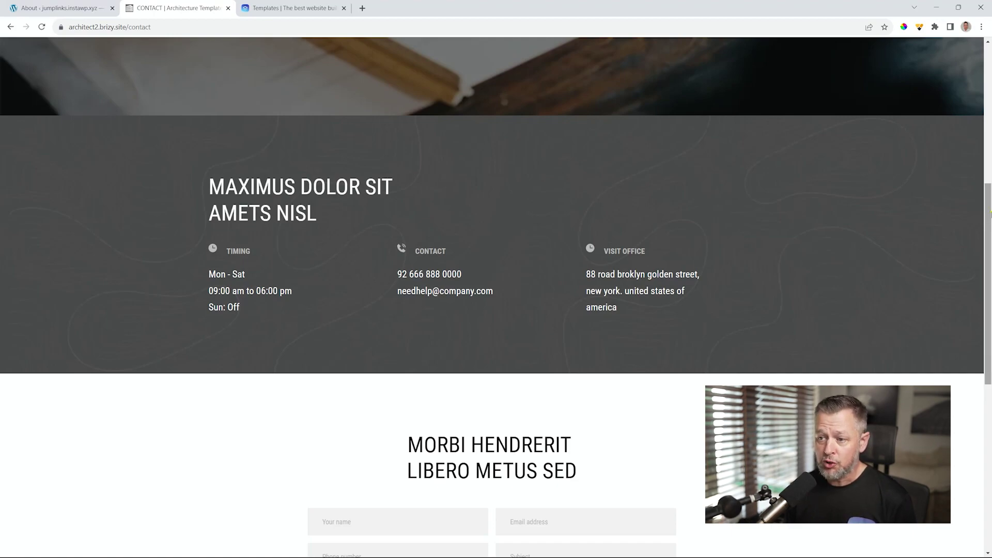
left_click_drag(990, 212, 990, 310)
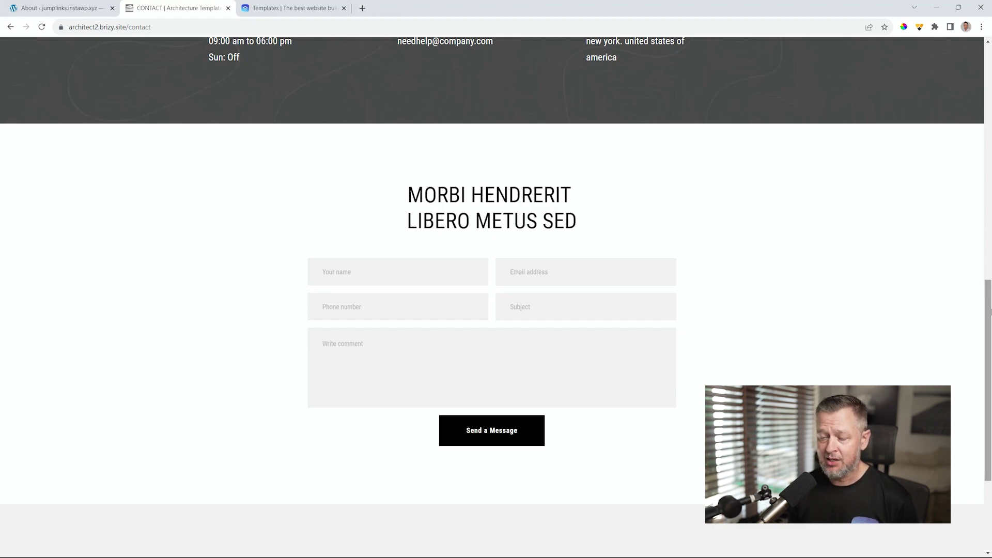
left_click_drag(990, 305, 991, 390)
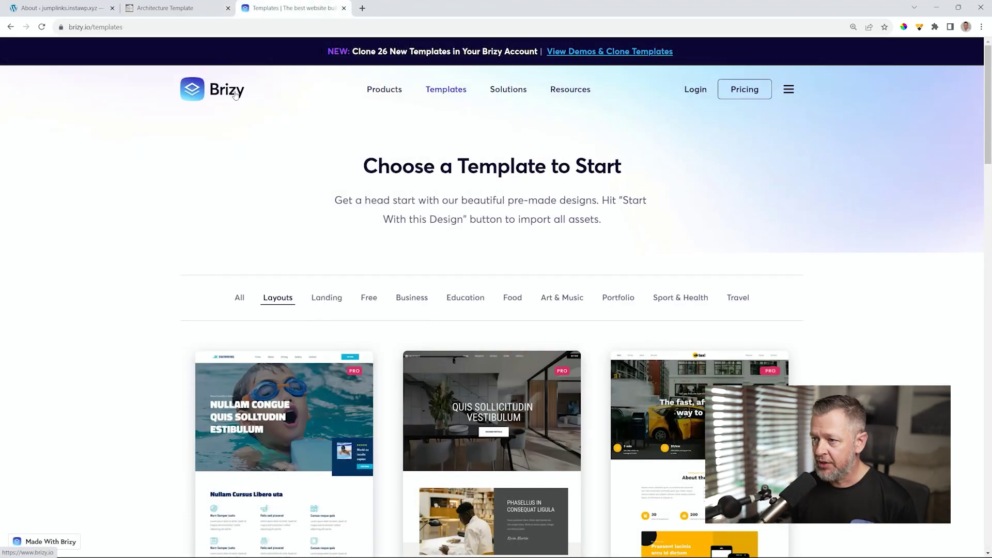
mouse_move(469, 96)
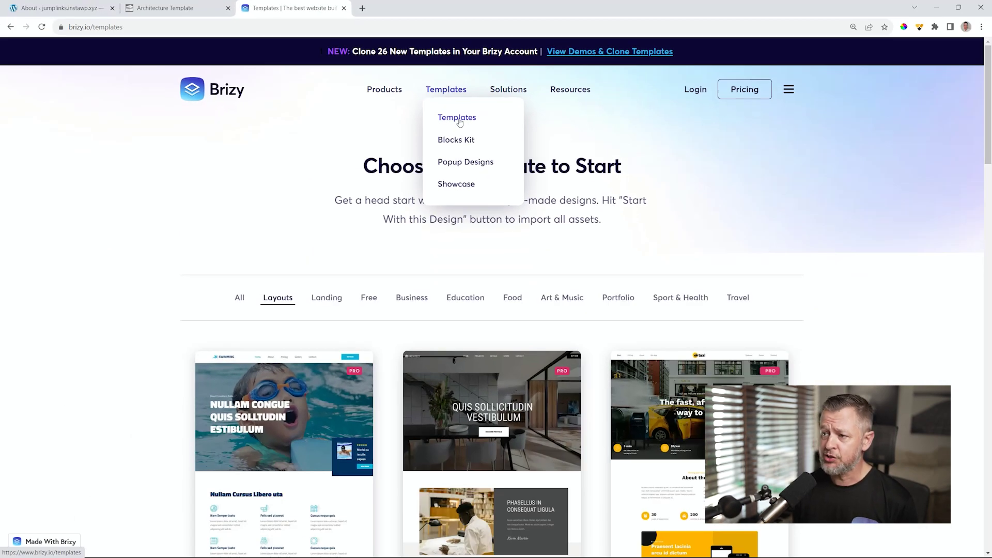
Step: Preview the Architect 2 template down to its photo gallery, then return to WordPress Plugins
left_click_drag(989, 70, 989, 128)
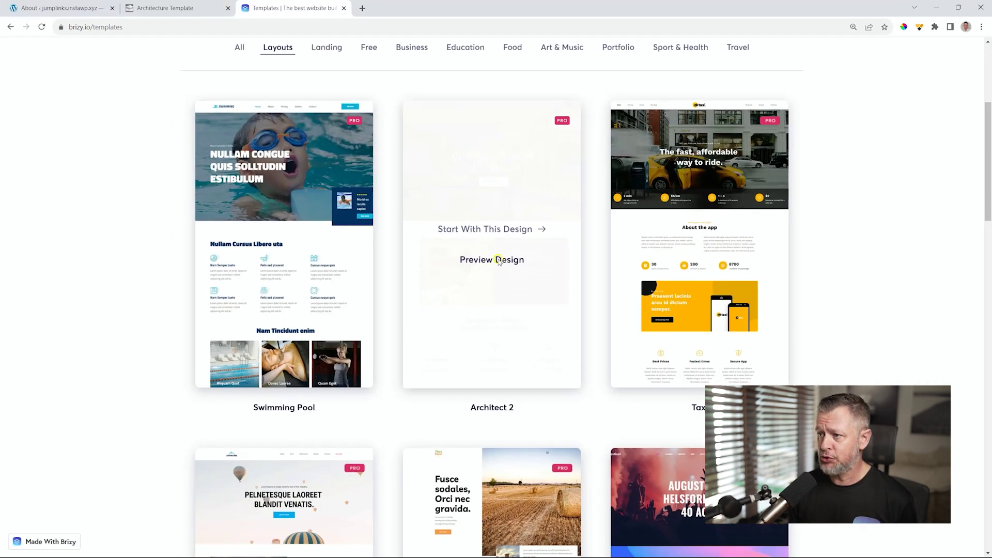
left_click(501, 288)
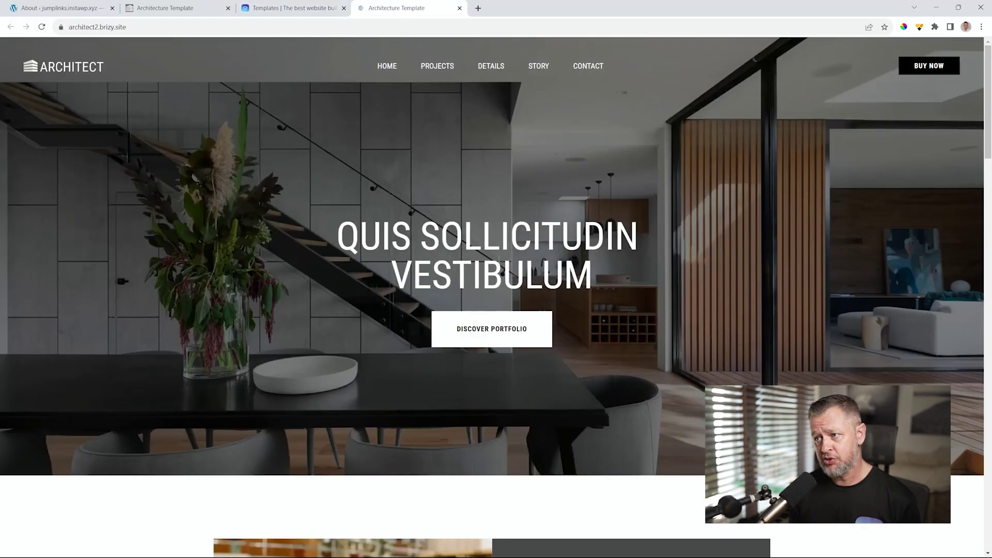
scroll(513, 237, "down", 15)
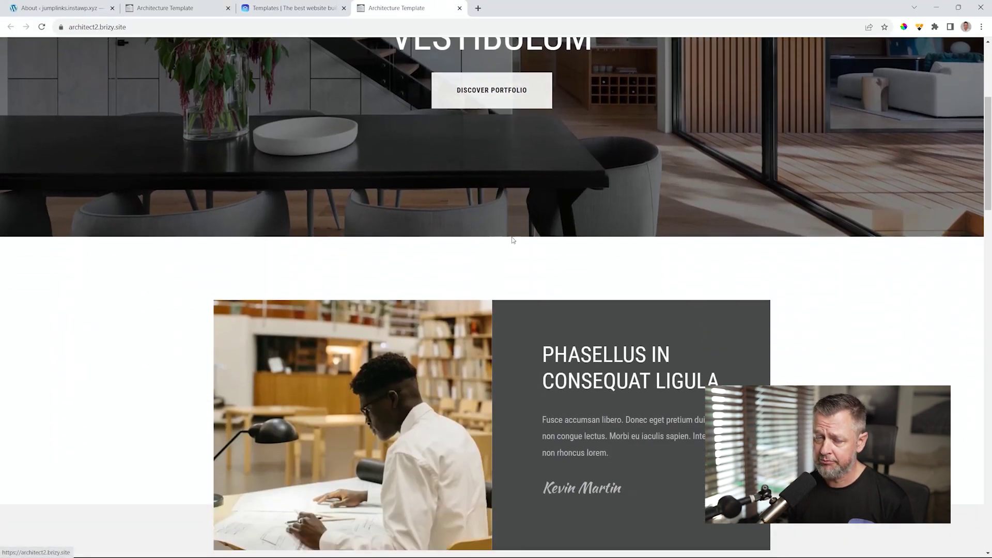
scroll(513, 240, "down", 6)
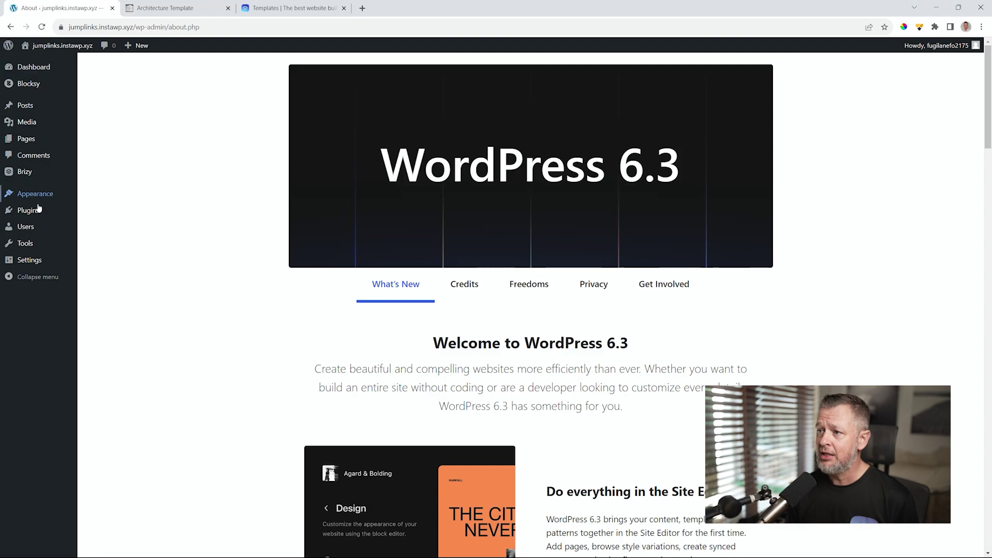
left_click(35, 212)
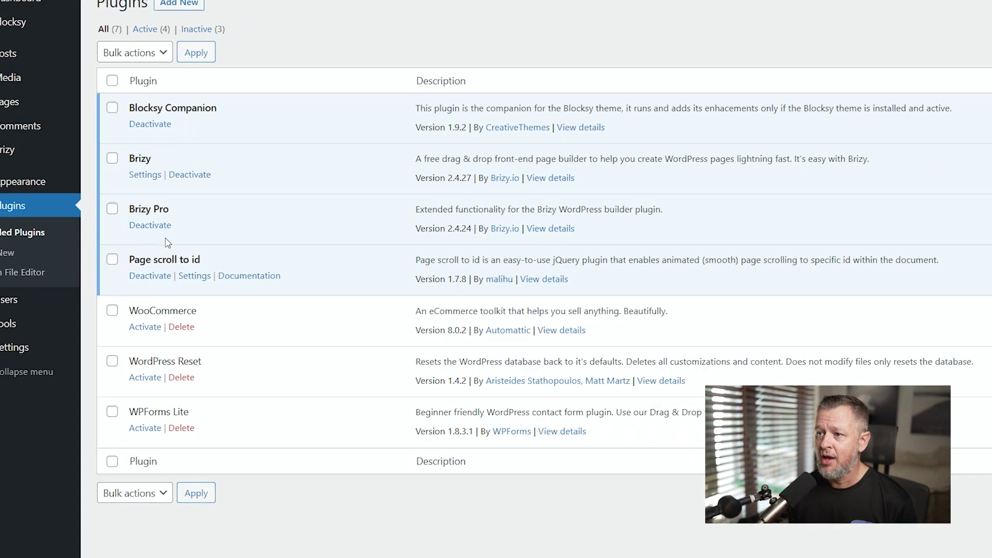
Step: In Brizy's Starter Templates, keep all categories and search 'architect' to list six templates
mouse_move(7, 150)
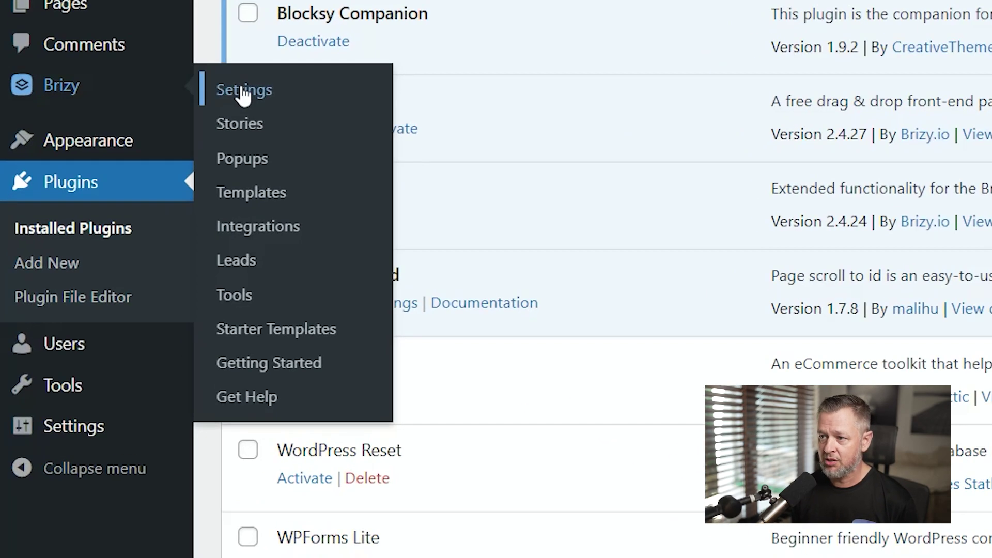
left_click(235, 331)
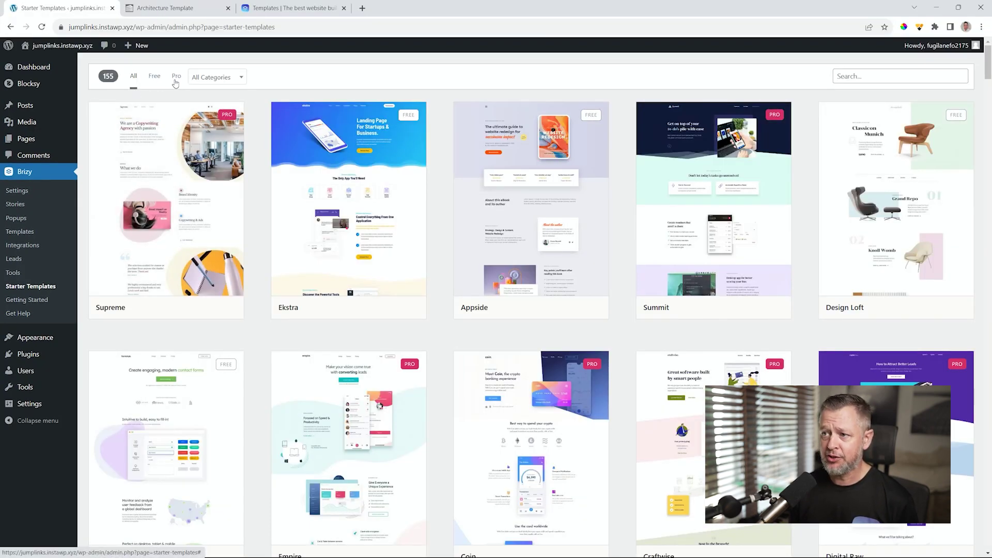
left_click(217, 77)
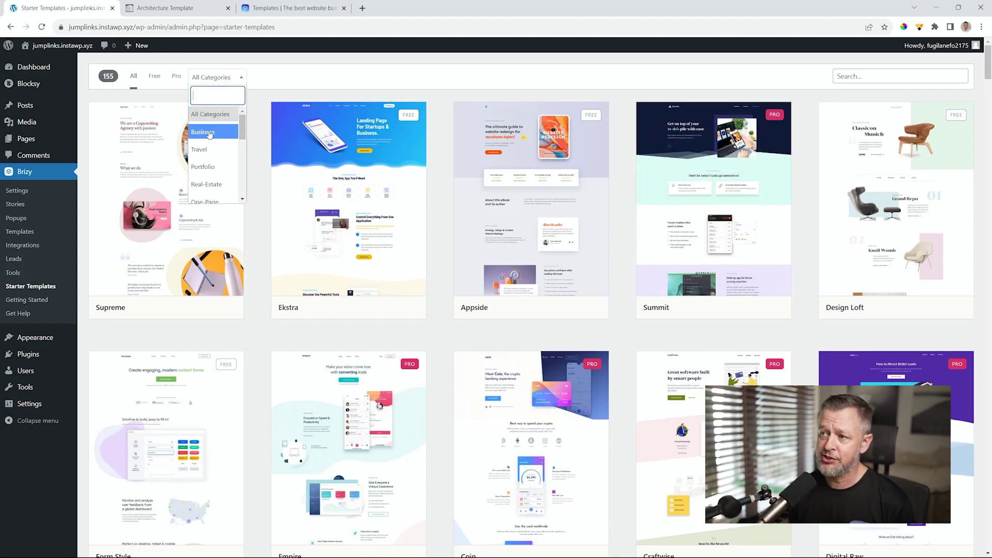
left_click(243, 81)
left_click(856, 76)
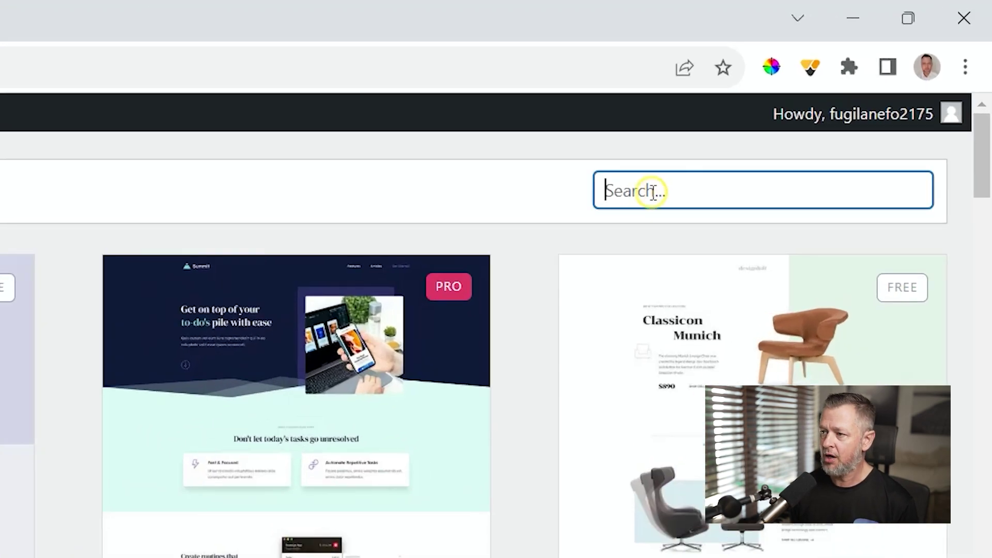
type("architect")
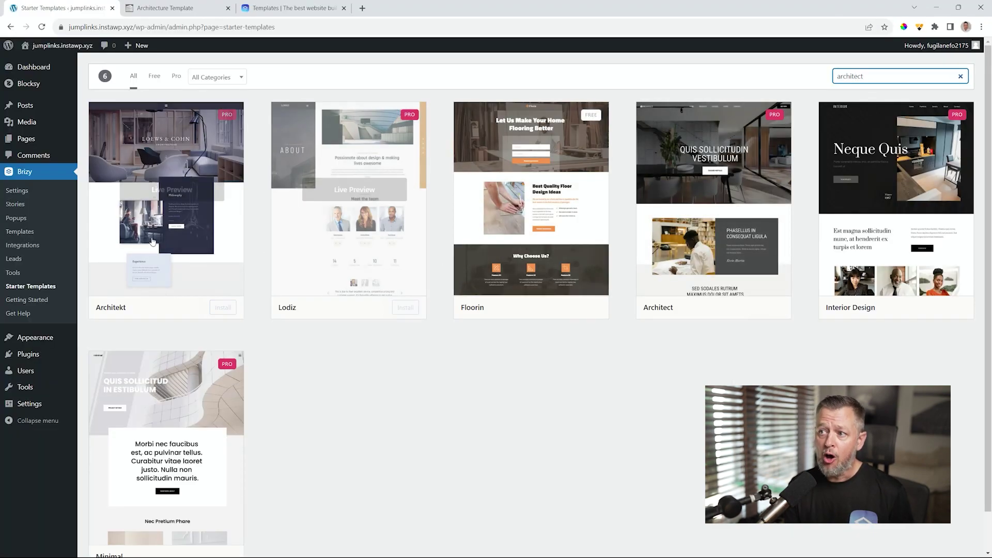
mouse_move(154, 233)
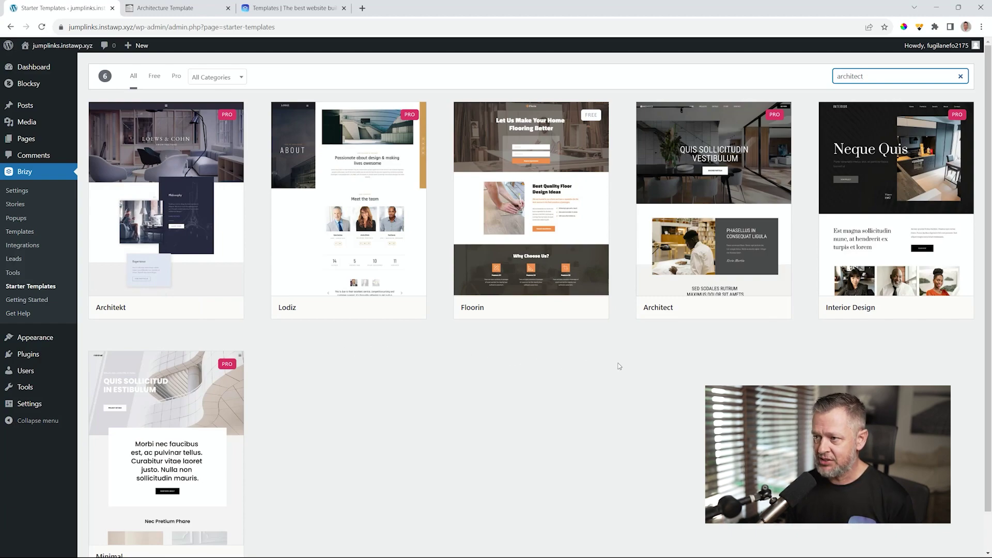
mouse_move(712, 133)
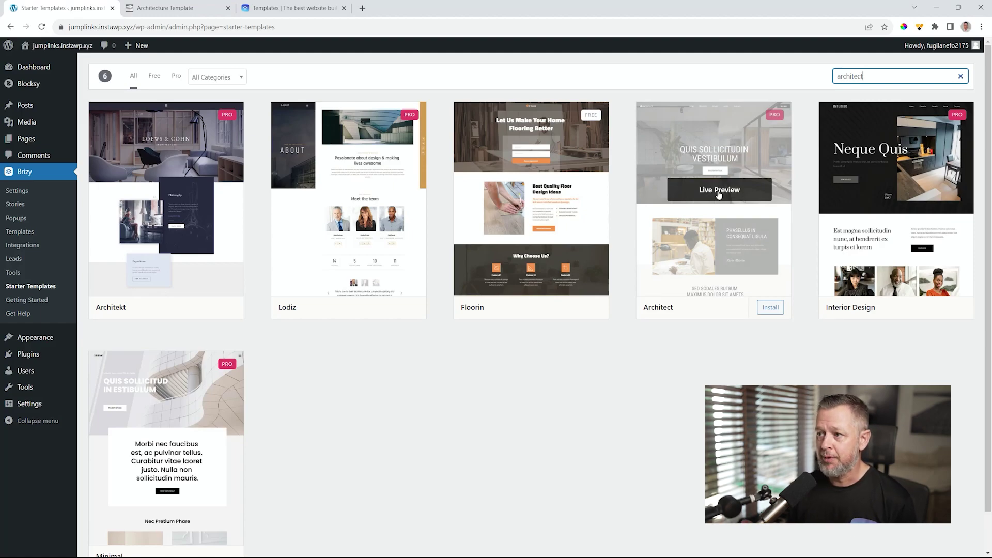
Step: Install the Architect template, deleting existing content, then view the live site
left_click(781, 312)
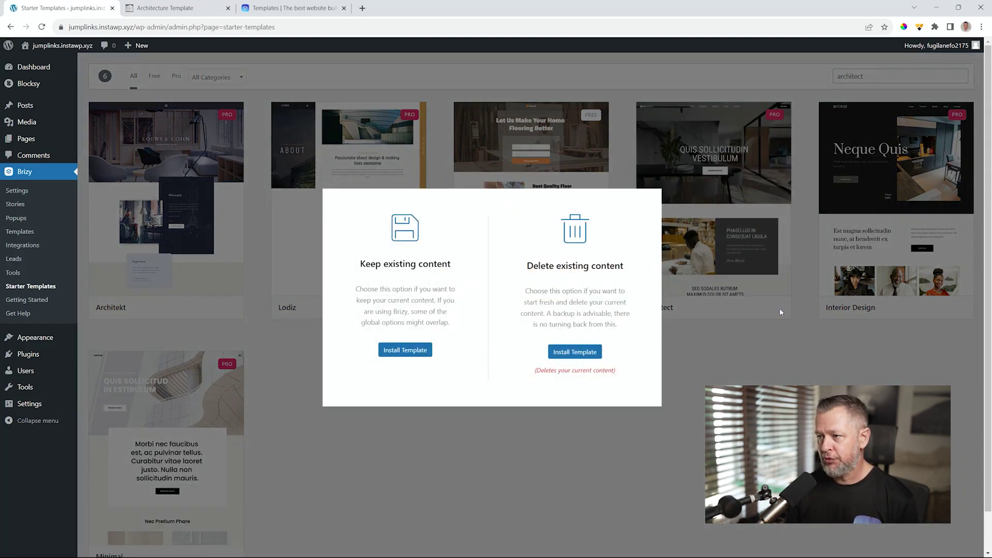
left_click(576, 352)
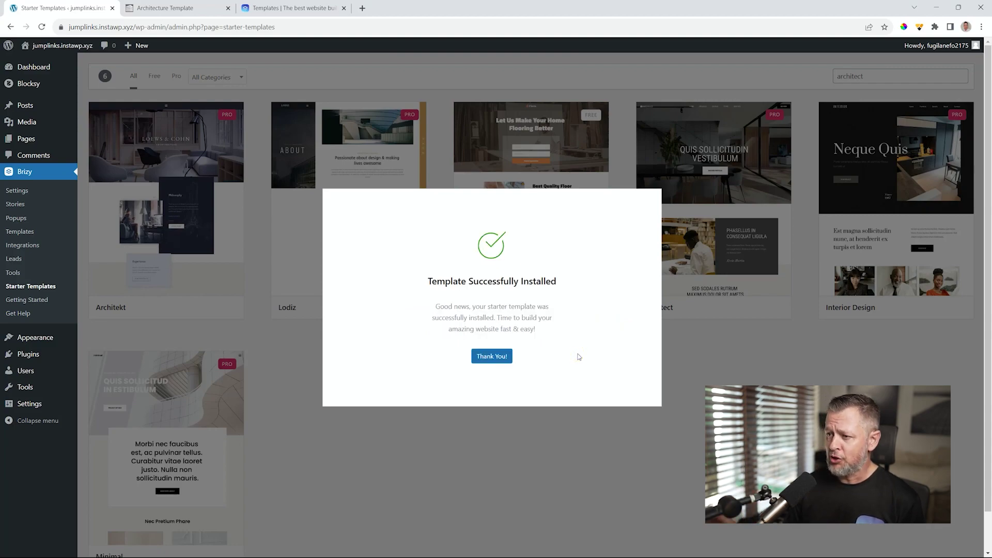
left_click(473, 357)
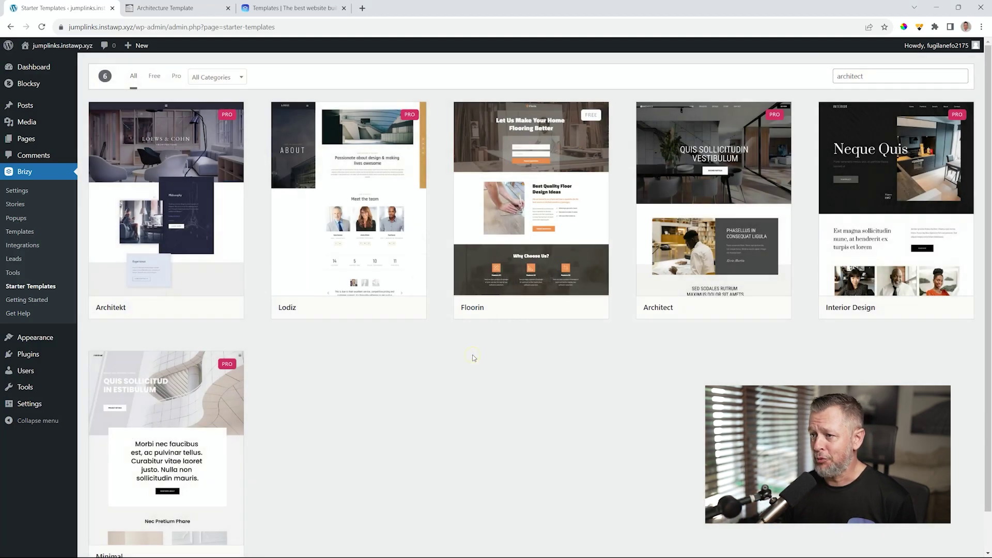
left_click(55, 50)
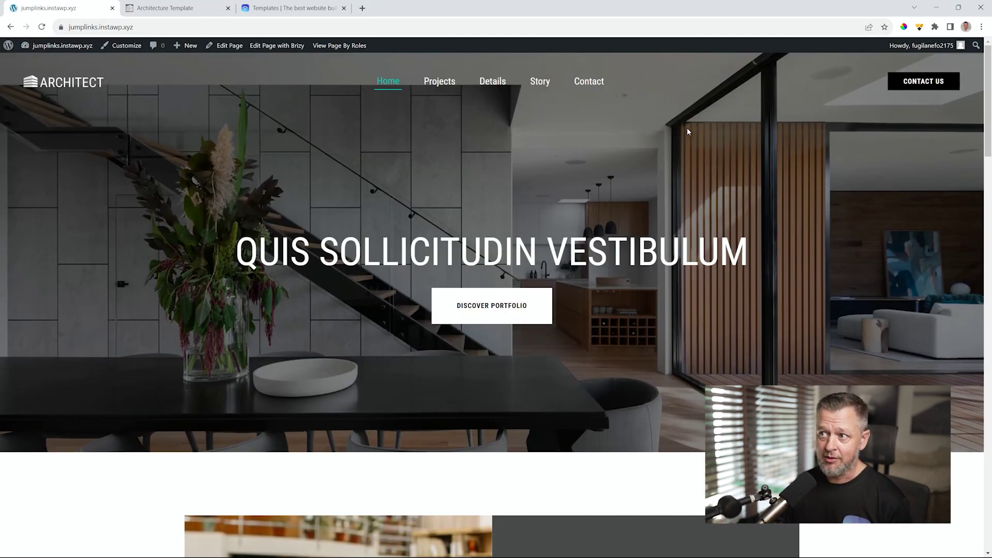
scroll(689, 135, "down", 5)
scroll(689, 134, "down", 9)
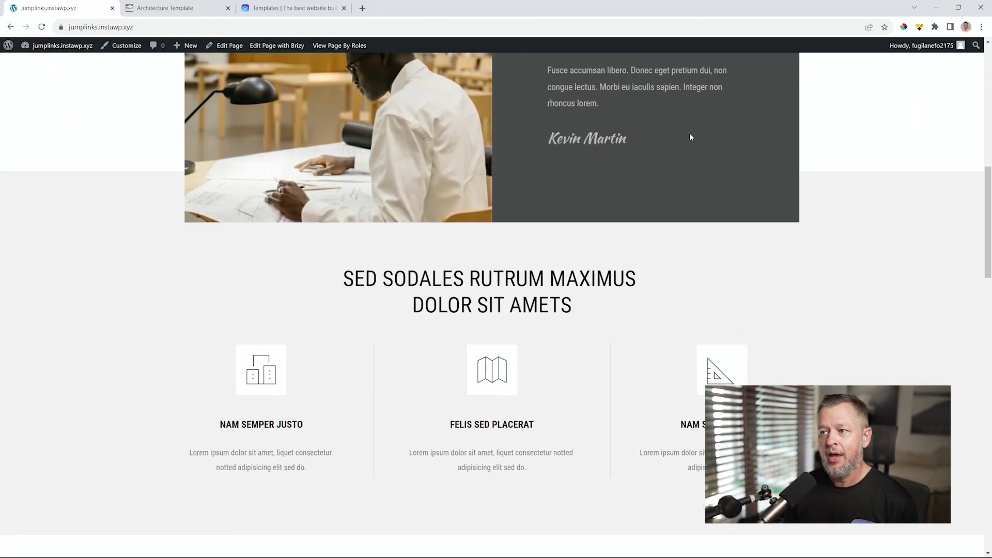
scroll(690, 135, "down", 11)
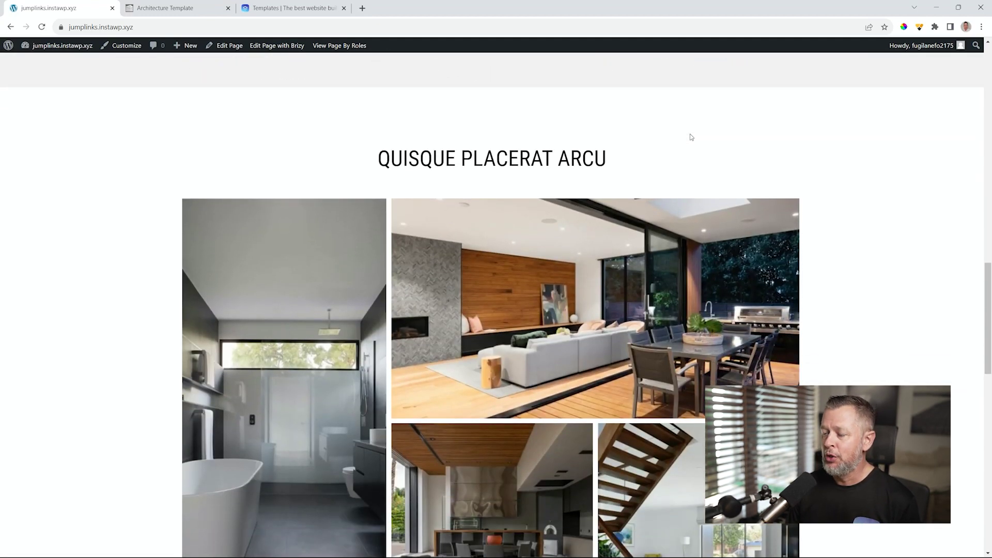
scroll(691, 137, "down", 6)
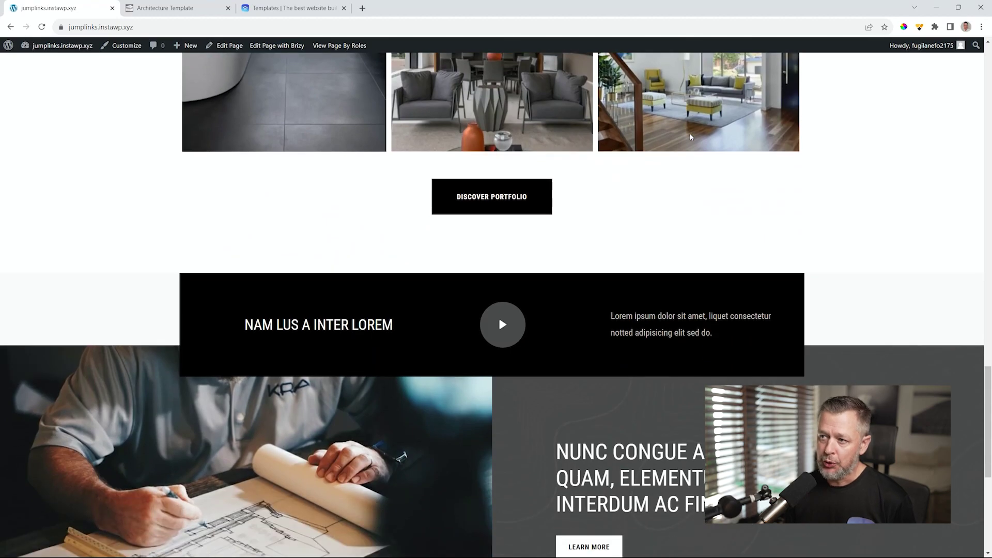
scroll(691, 137, "down", 4)
scroll(691, 137, "down", 3)
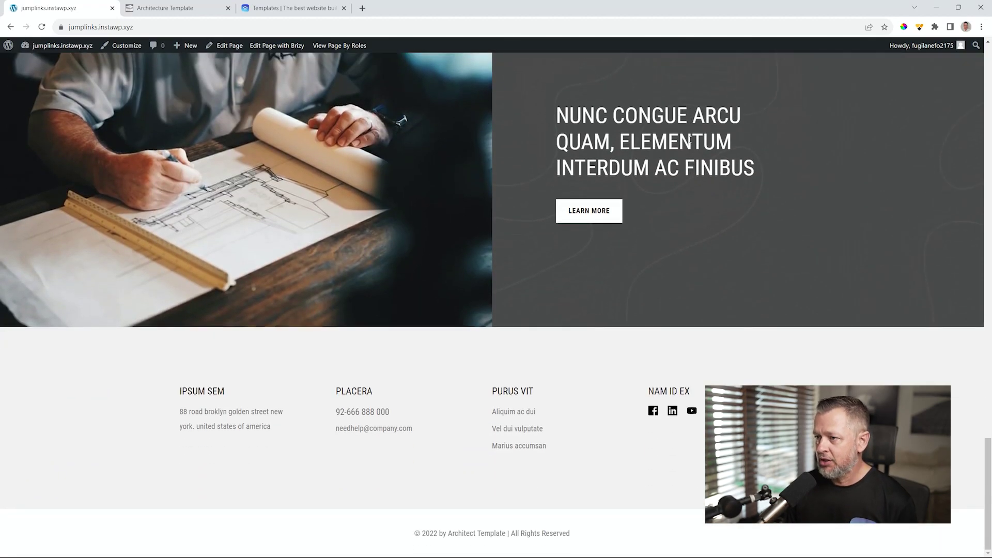
left_click_drag(988, 491, 988, 96)
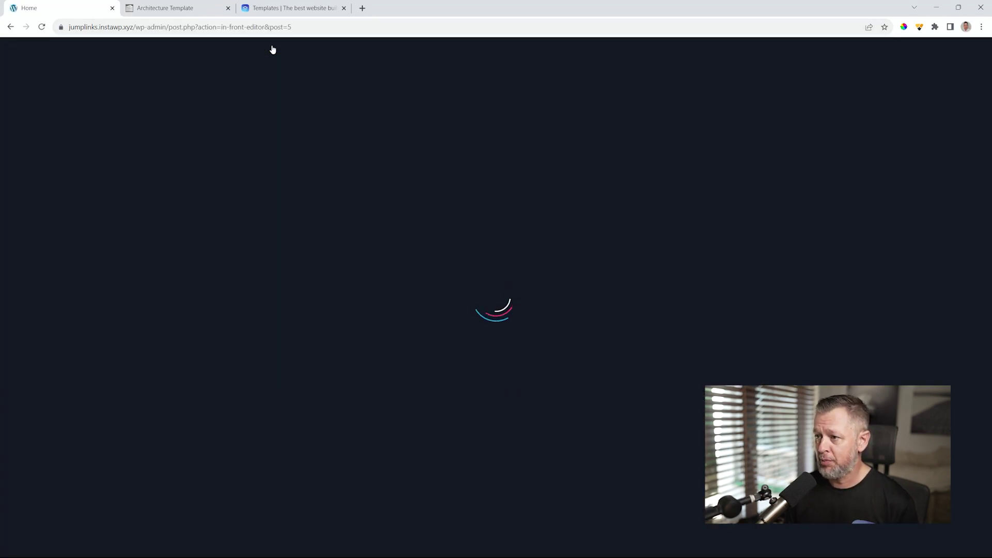
Step: Drag a Gallery element in below the Quisque Placerat Arcu photo grid
scroll(991, 200, "down", 10)
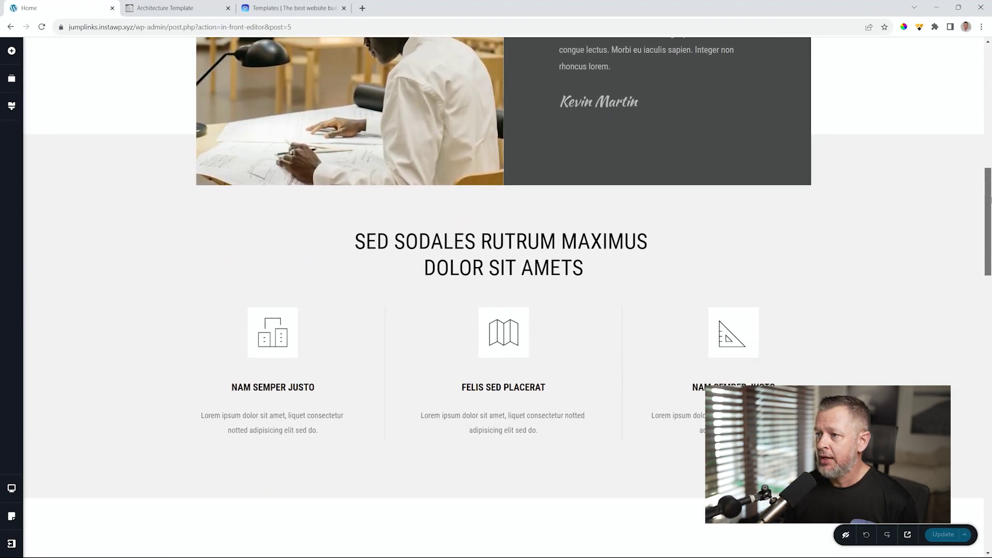
scroll(990, 201, "down", 8)
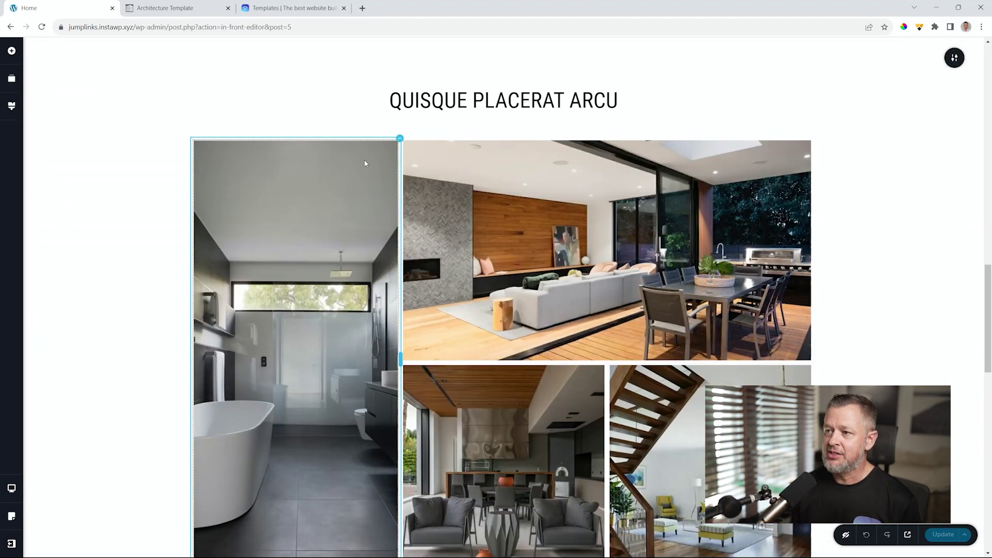
scroll(873, 168, "down", 5)
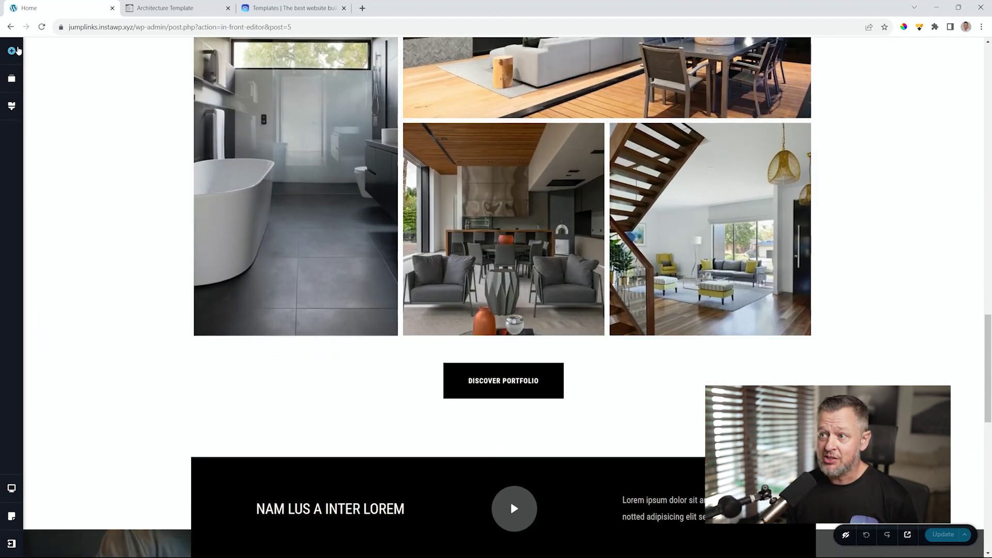
left_click(13, 50)
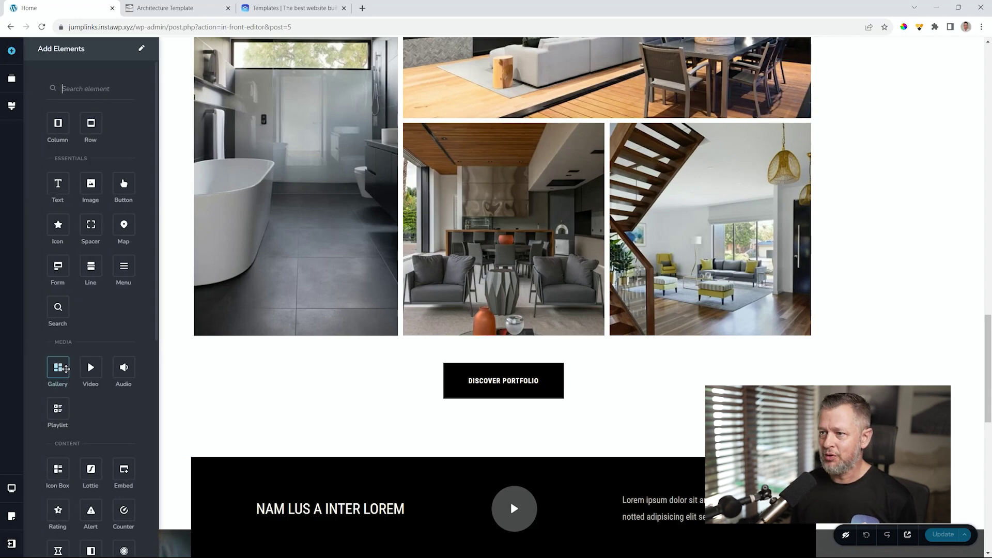
left_click_drag(58, 368, 257, 366)
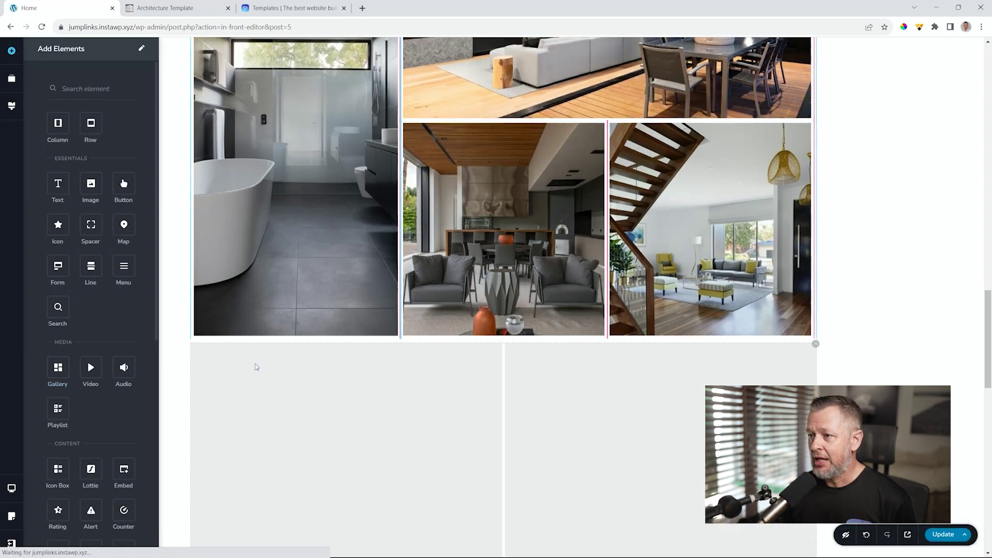
Step: In the new gallery's item settings, bring up the Upload Media dialog from the Images box
scroll(298, 348, "up", 3)
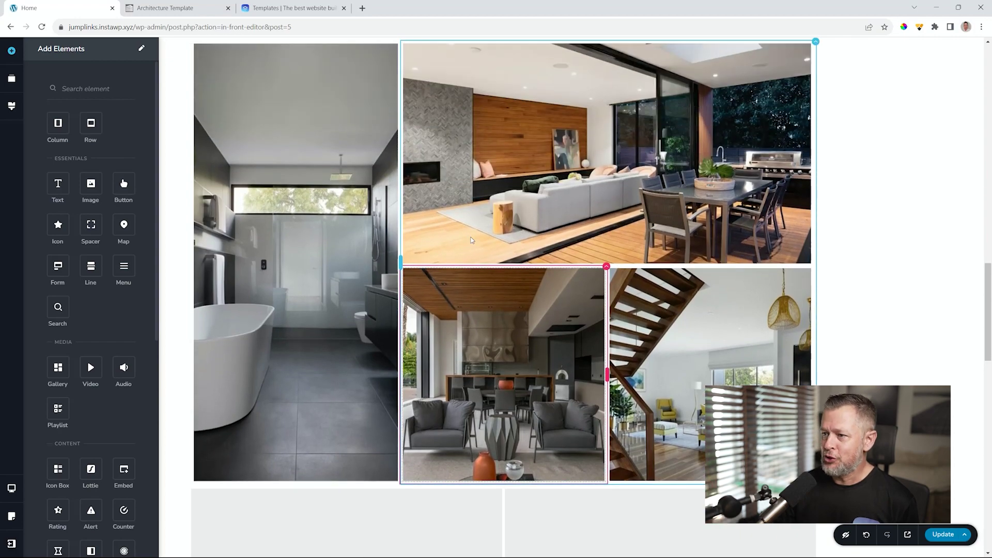
scroll(768, 210, "down", 5)
left_click(768, 211)
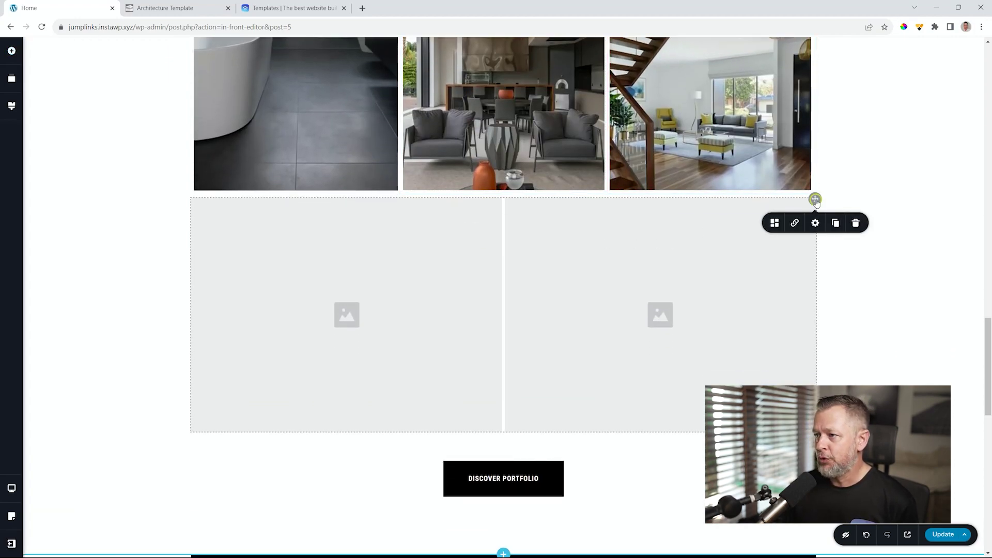
left_click(775, 223)
left_click(817, 273)
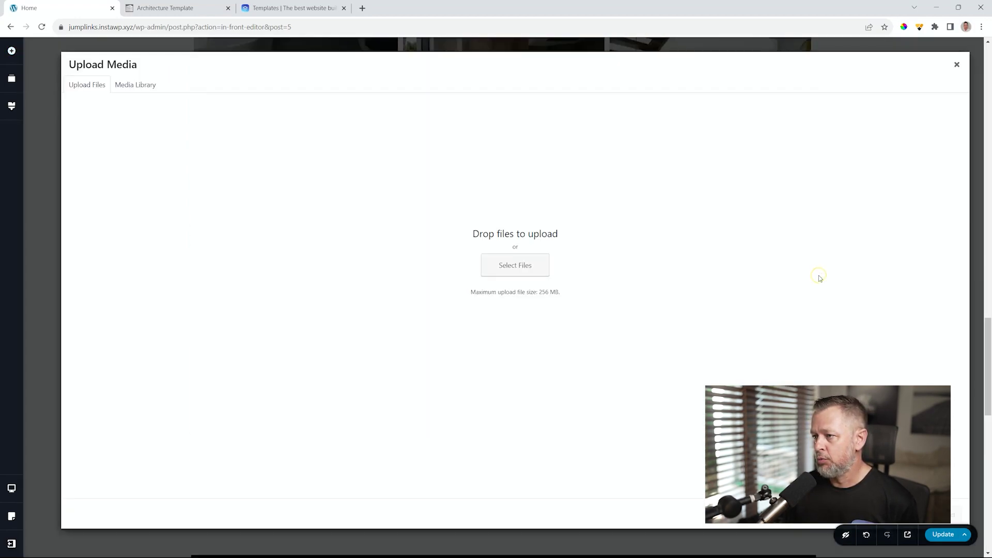
Step: Add the staircase, bathroom, kitchen, dark room and staircase dining photos from the Media Library
left_click(136, 86)
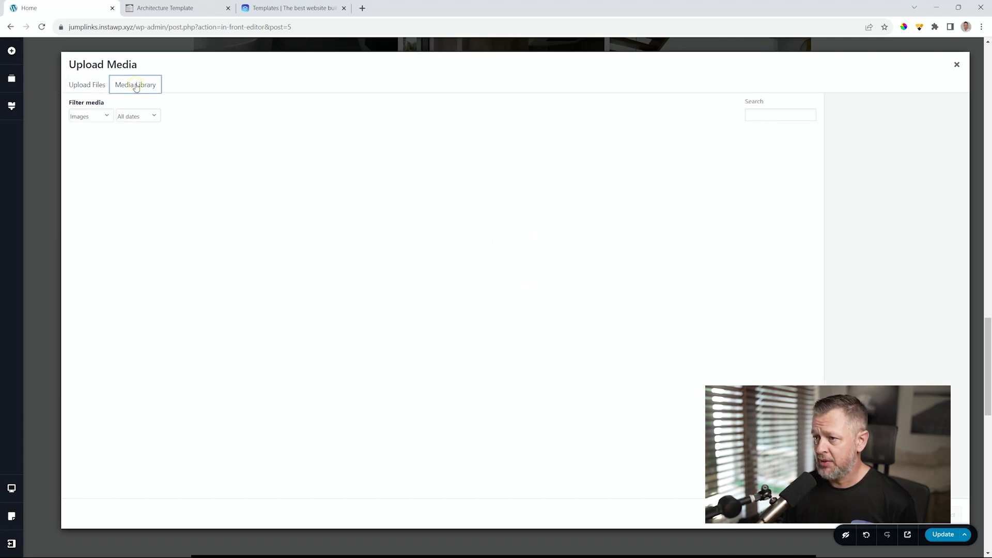
scroll(480, 295, "down", 2)
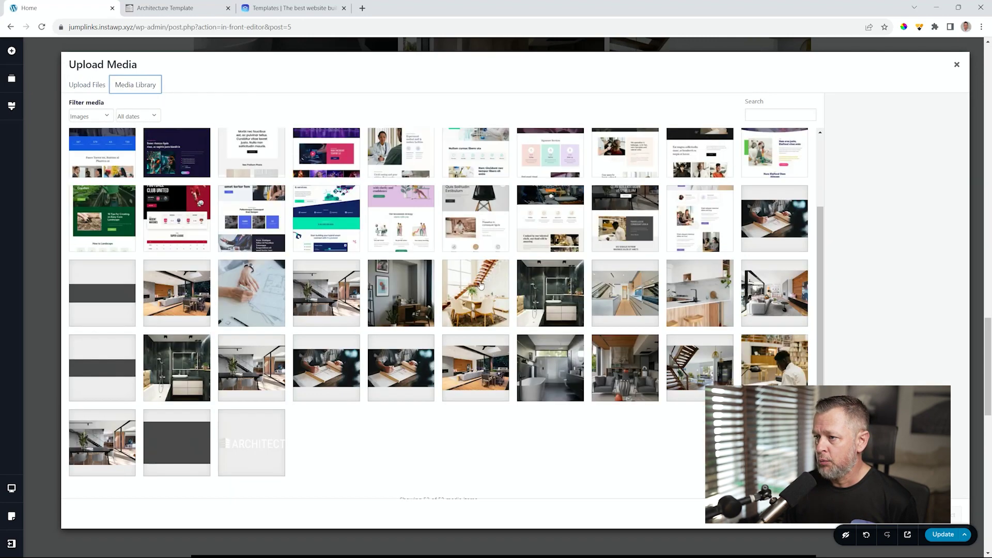
left_click(481, 295)
left_click(583, 307)
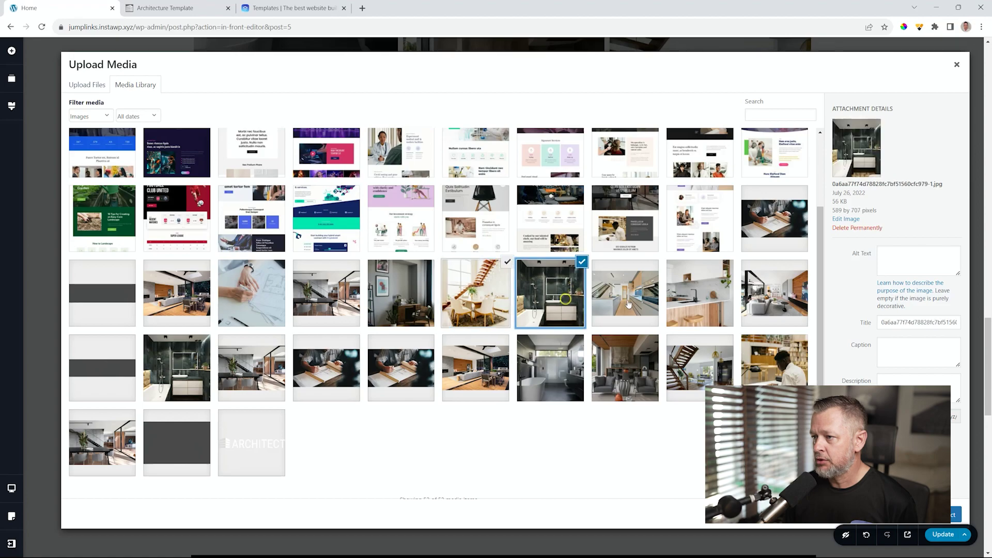
left_click(632, 300)
left_click(404, 298)
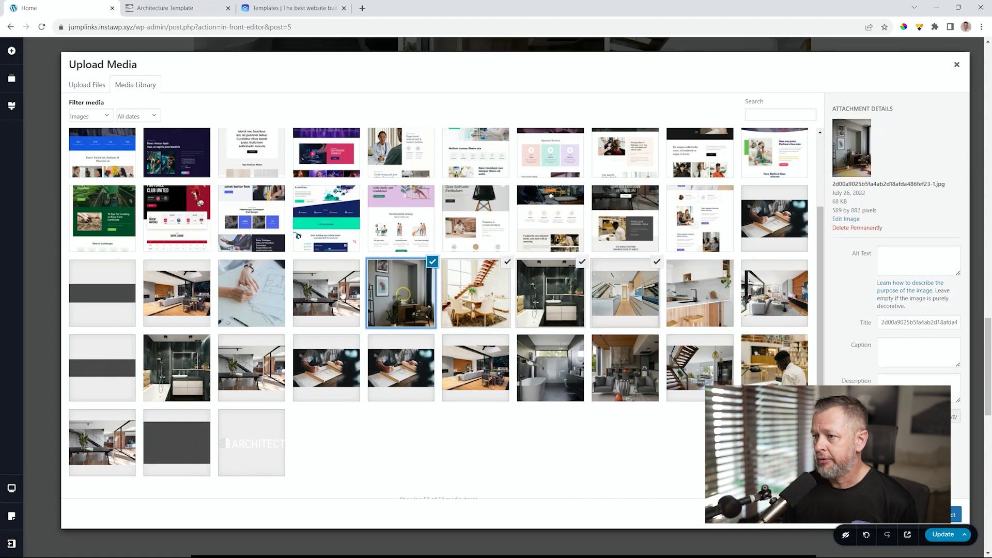
left_click(309, 287)
left_click(956, 515)
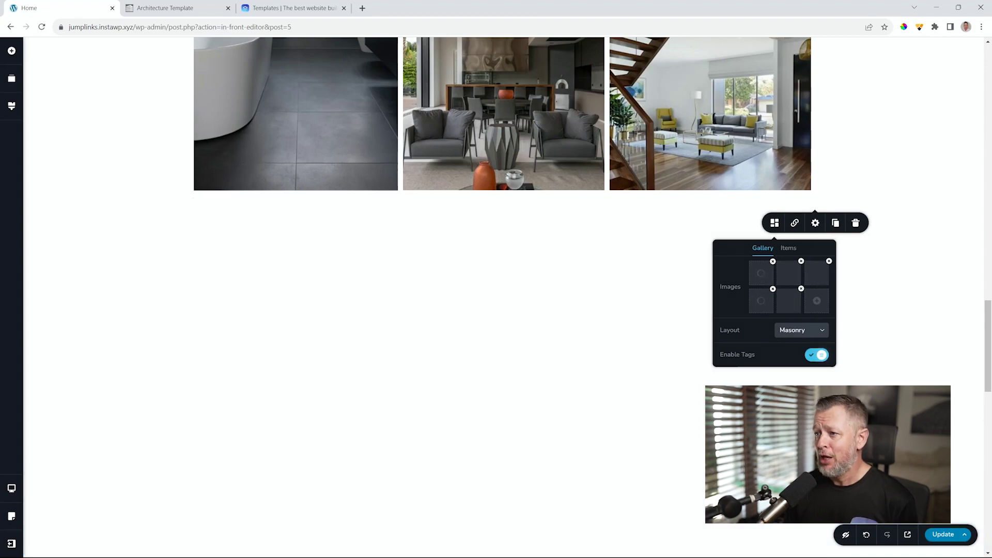
Step: Check the gallery's column settings, then try the Justified and Grid layouts
scroll(868, 350, "down", 2)
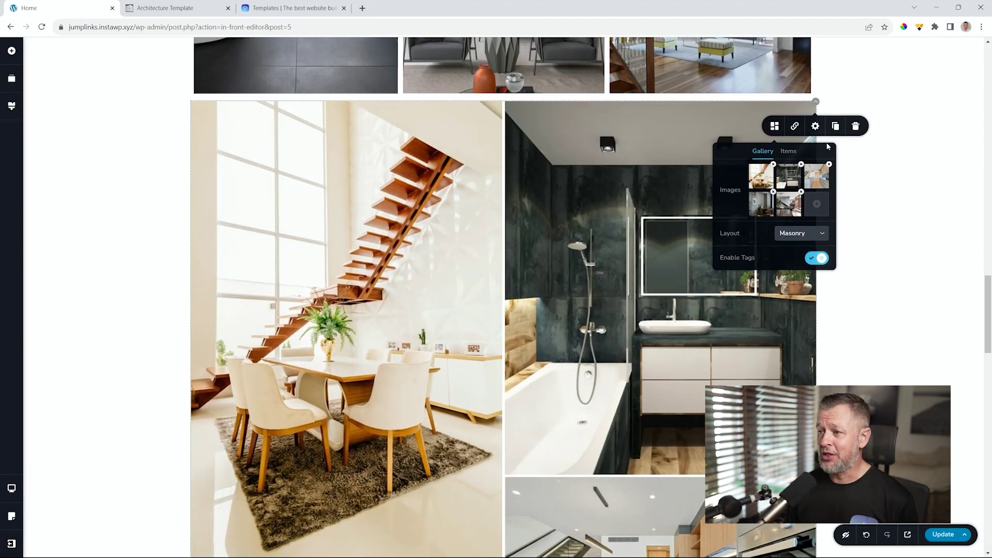
left_click(789, 151)
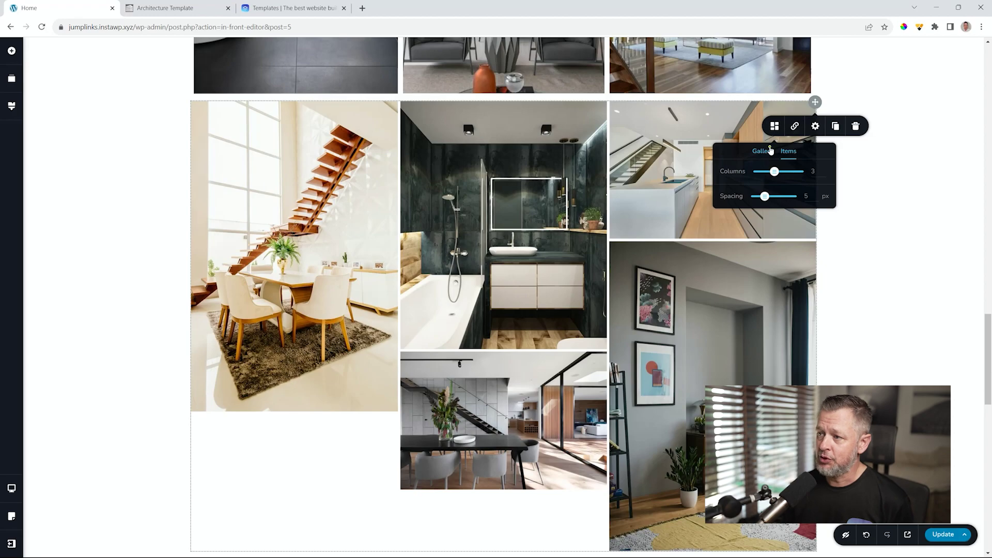
left_click(763, 151)
left_click(797, 235)
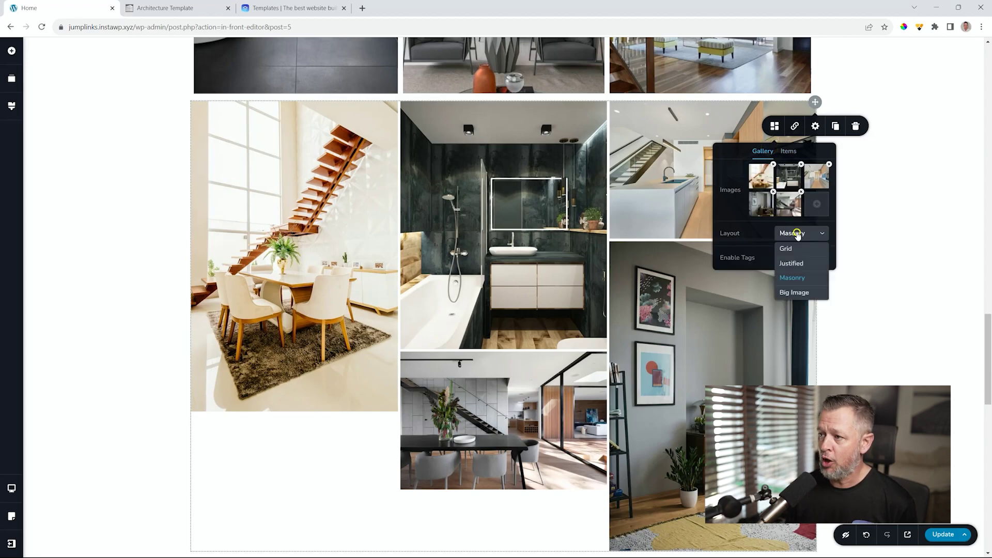
left_click(791, 264)
left_click(799, 233)
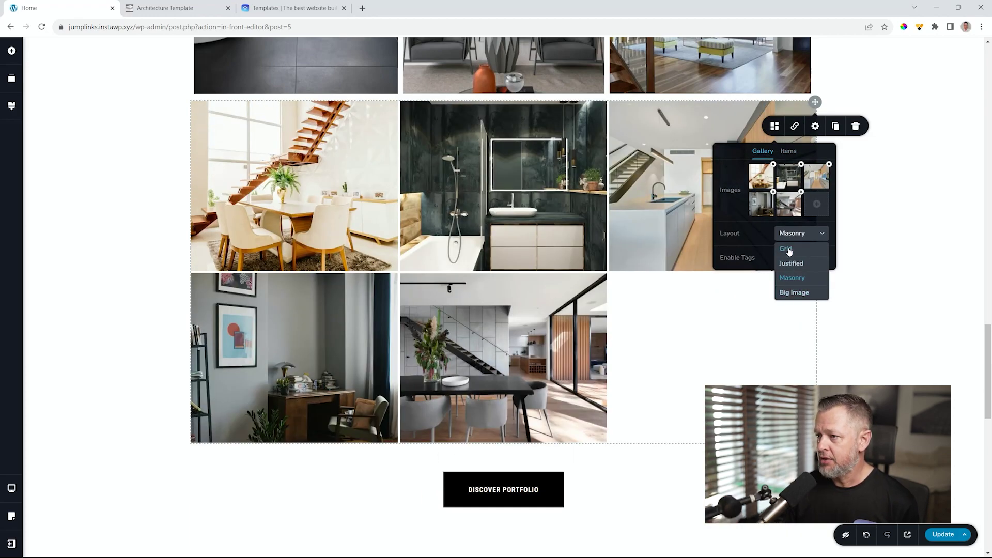
left_click(787, 249)
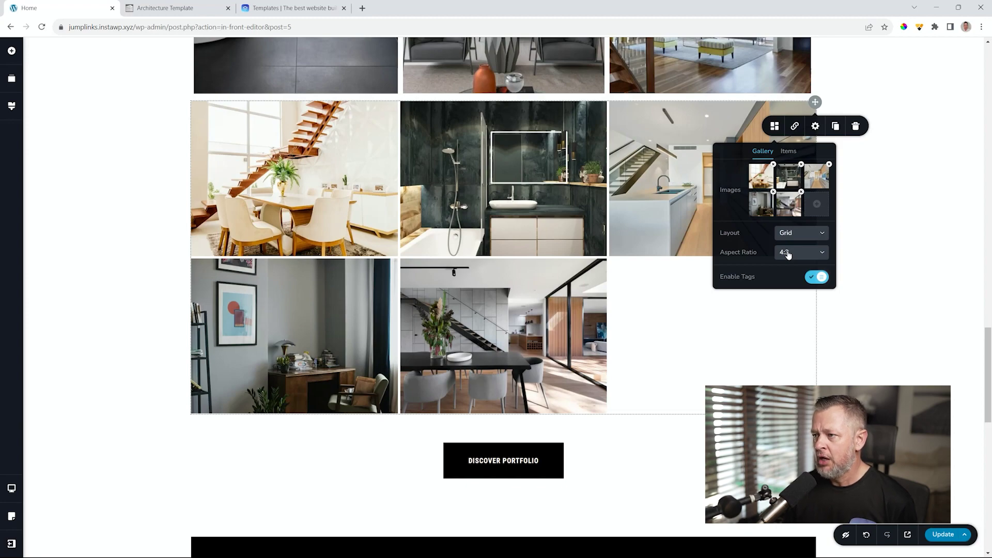
Step: Return the gallery to Masonry and stretch the staircase image to full gallery height
left_click(786, 234)
left_click(787, 278)
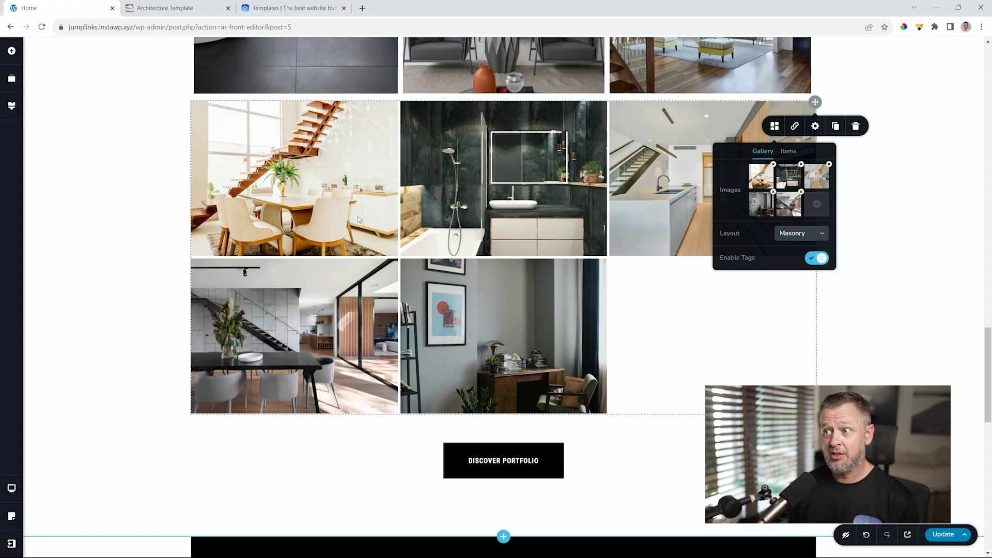
left_click(318, 231)
left_click_drag(295, 257, 300, 520)
Step: Drag the grey study and kitchen images taller, then reselect the study image
left_click(493, 342)
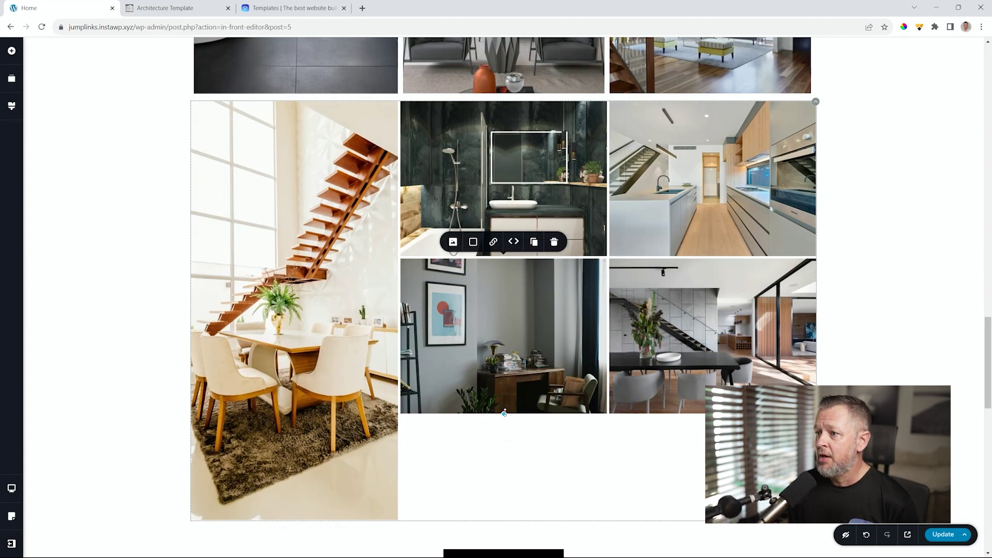
left_click_drag(504, 413, 504, 518)
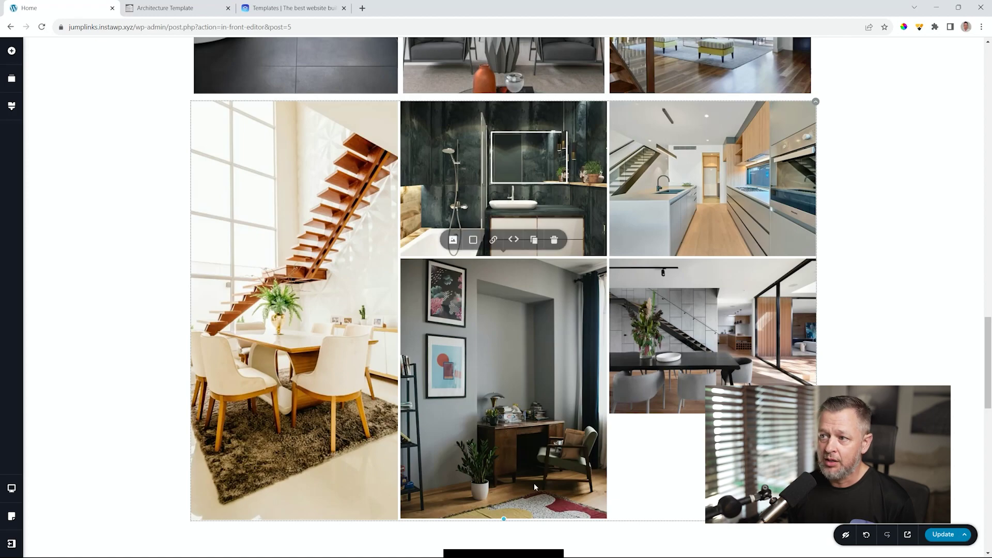
left_click(651, 212)
left_click_drag(712, 257, 712, 361)
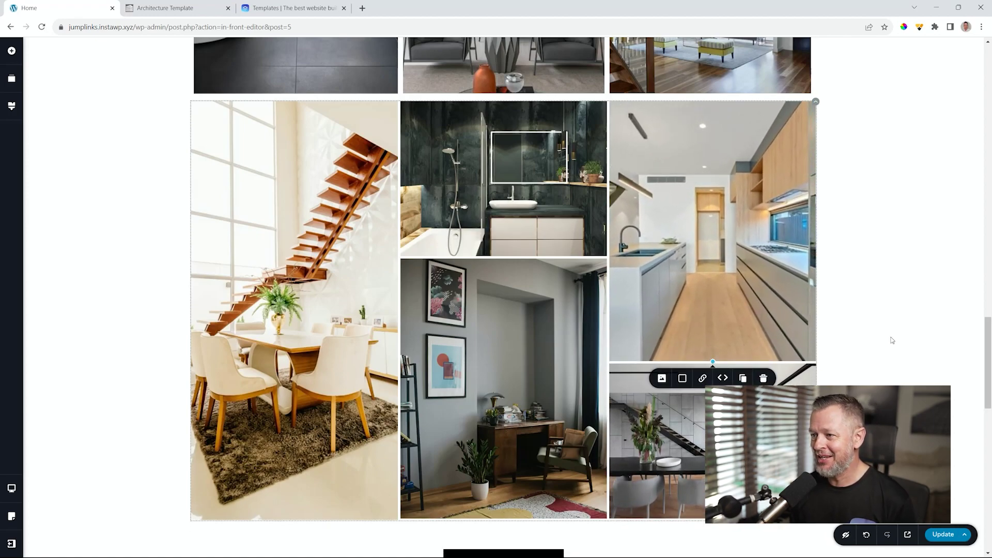
scroll(741, 274, "down", 1)
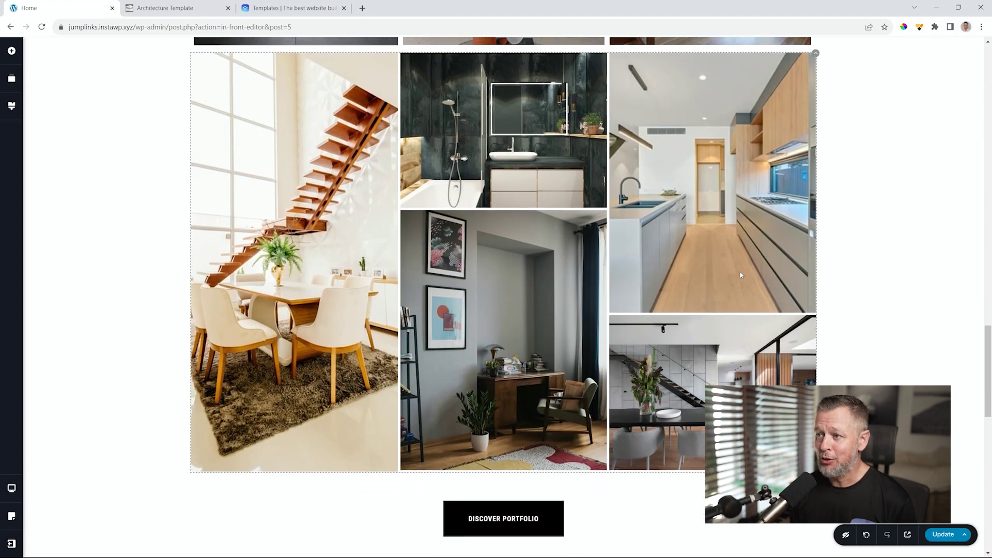
left_click(535, 299)
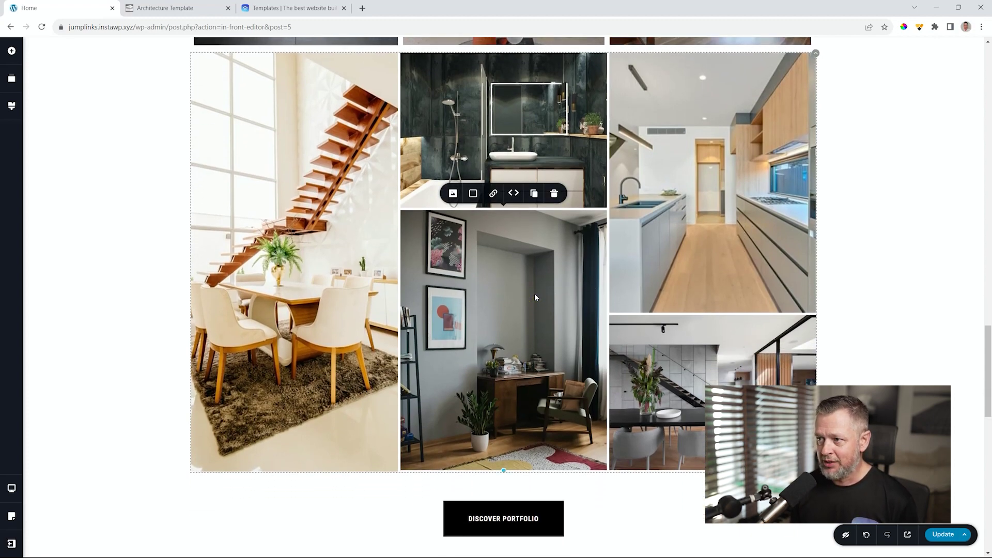
Step: Open the study image's Tags settings and begin entering its tags
left_click(453, 194)
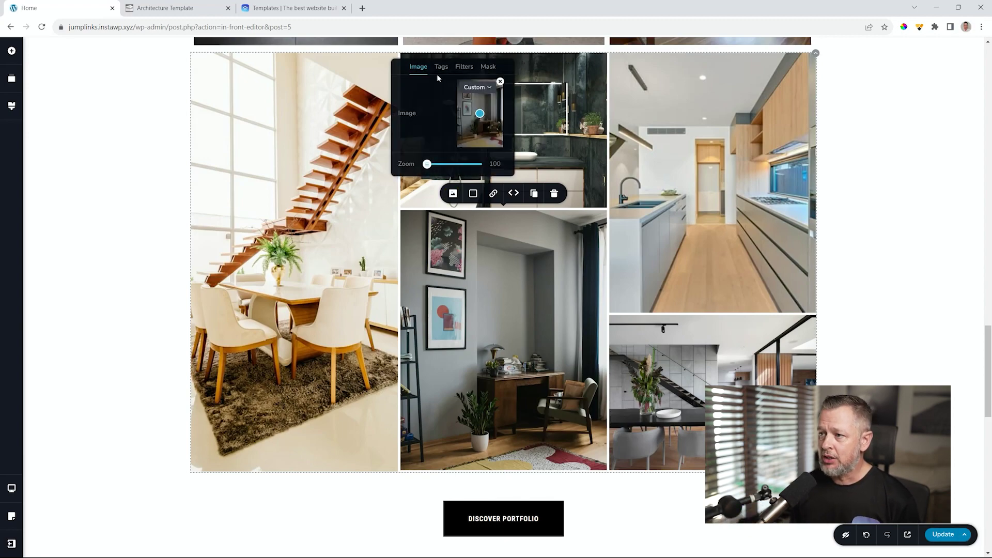
left_click(442, 71)
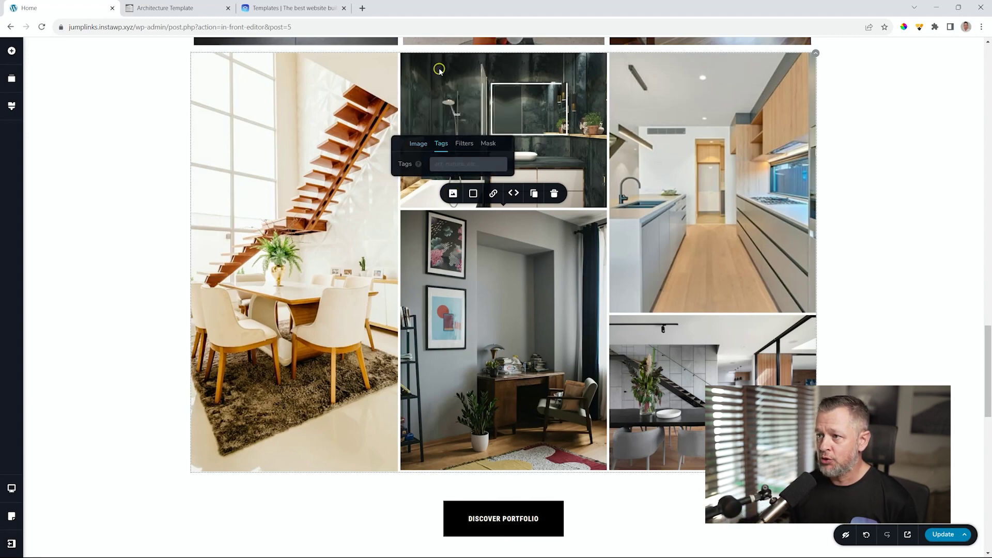
left_click(444, 168)
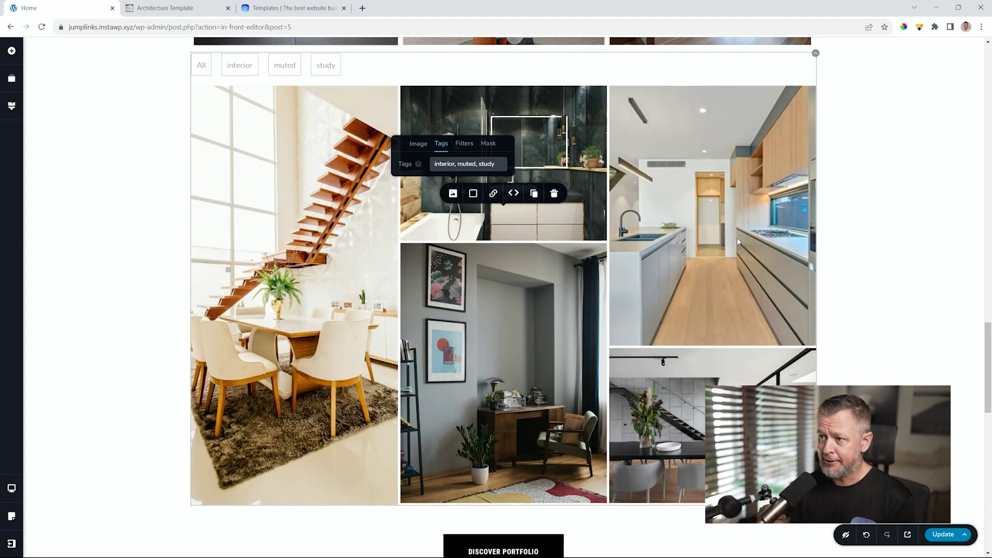
Step: Add tags to the kitchen image, including 'kitchen'
left_click(730, 261)
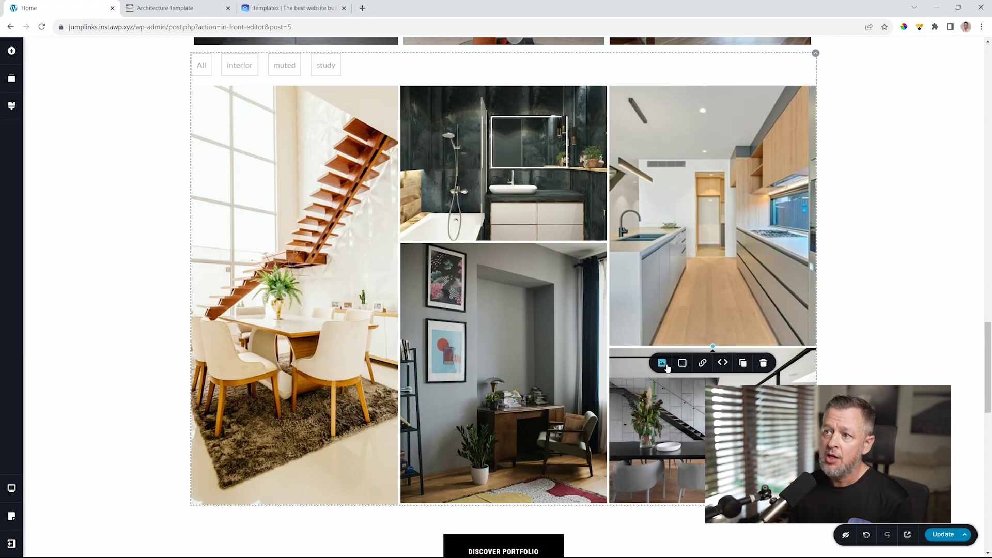
left_click(661, 363)
left_click(651, 388)
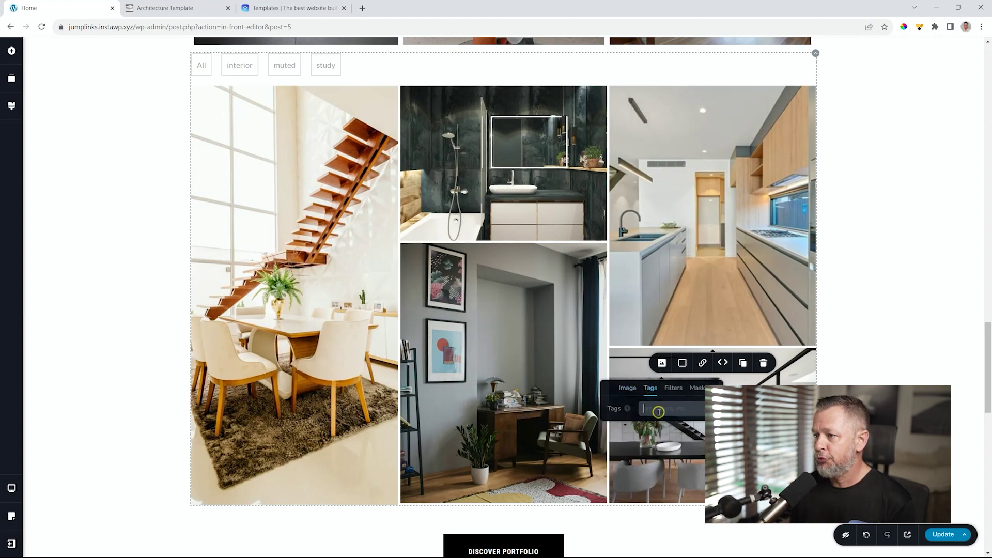
type("ior, kitche")
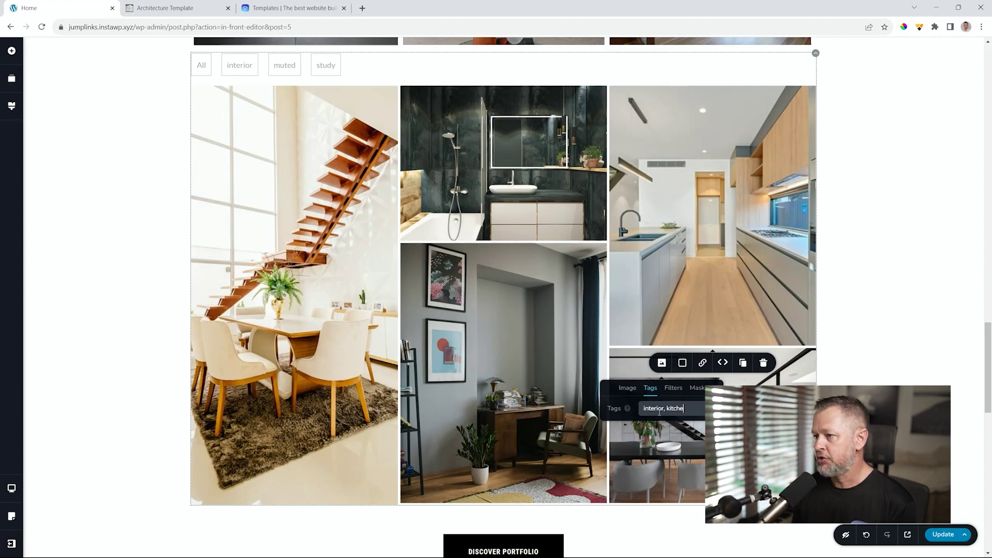
type("n, vibran")
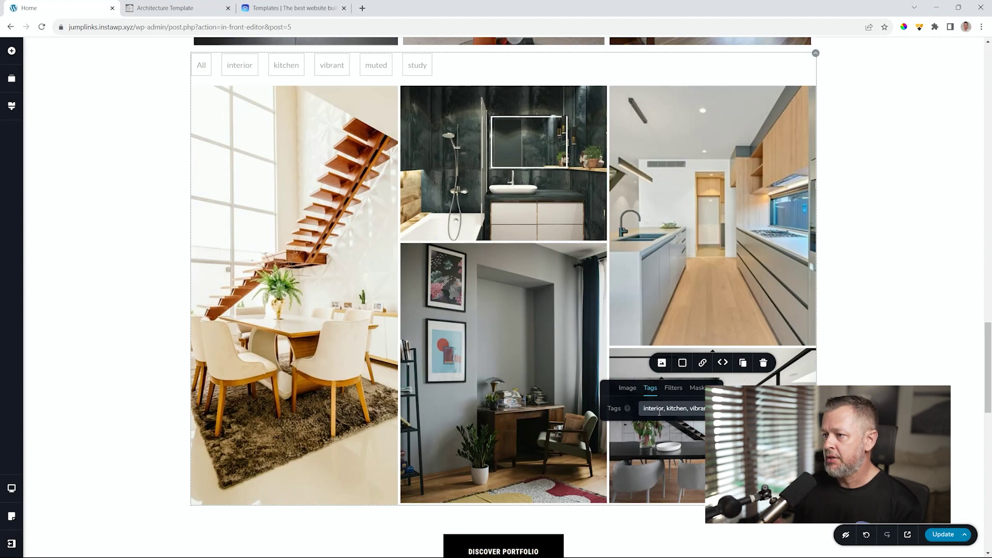
Step: Tag the bathroom image 'interior, bathroom, muted' and deselect it
left_click(519, 138)
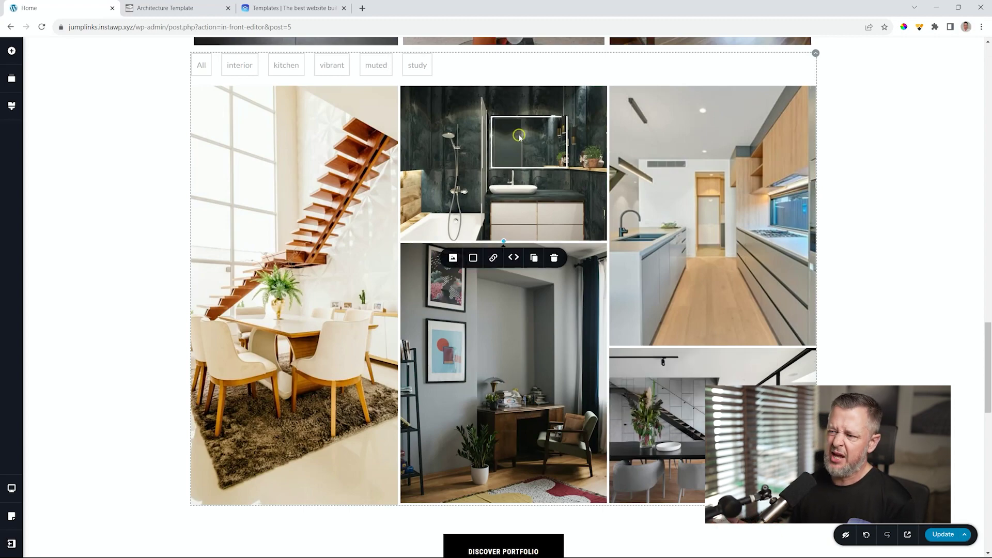
left_click(453, 258)
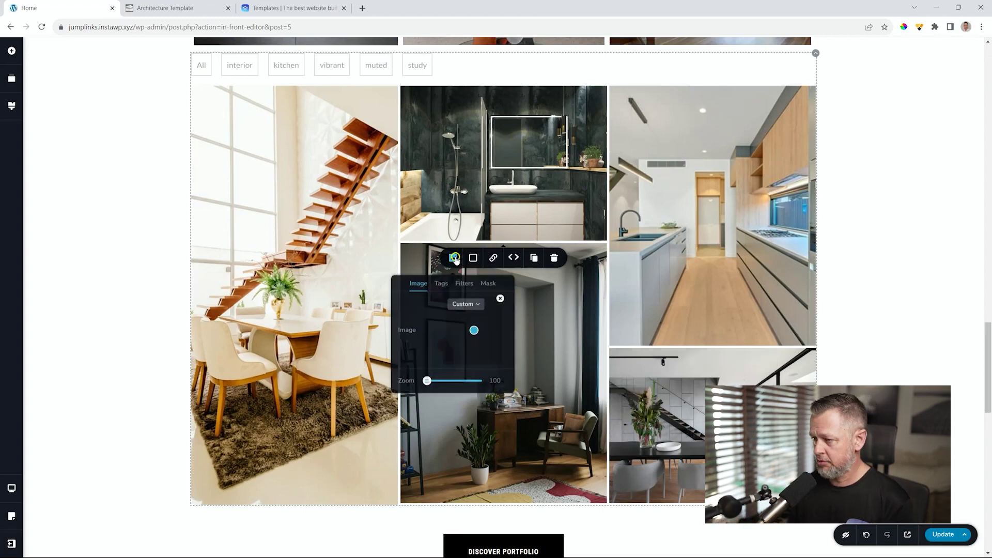
left_click(441, 283)
left_click(449, 302)
type("interior, bathroom")
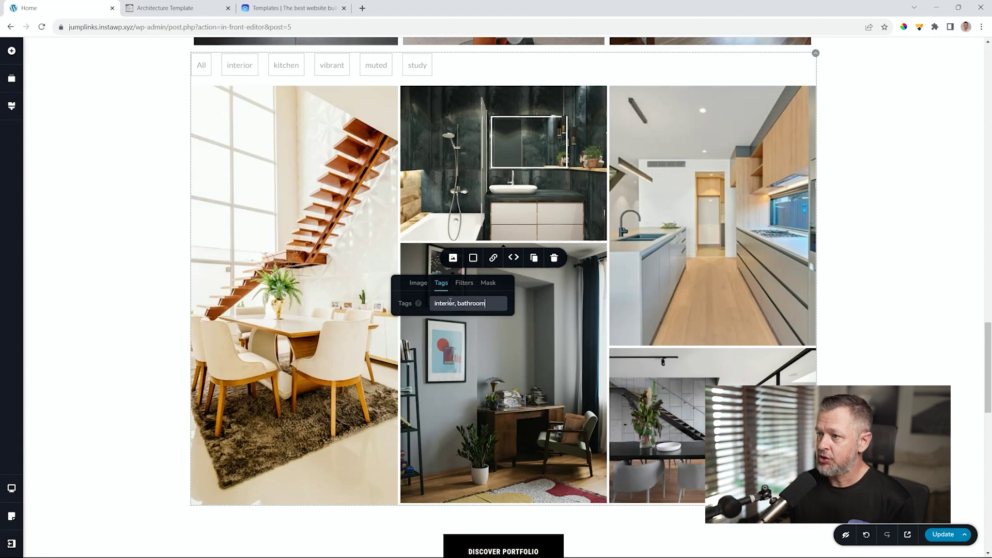
type(", muted")
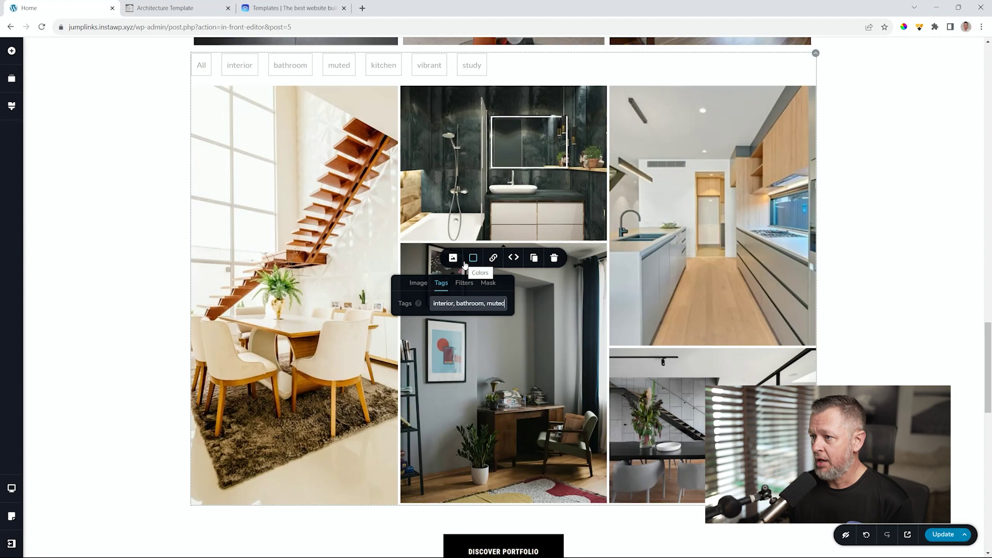
left_click(858, 289)
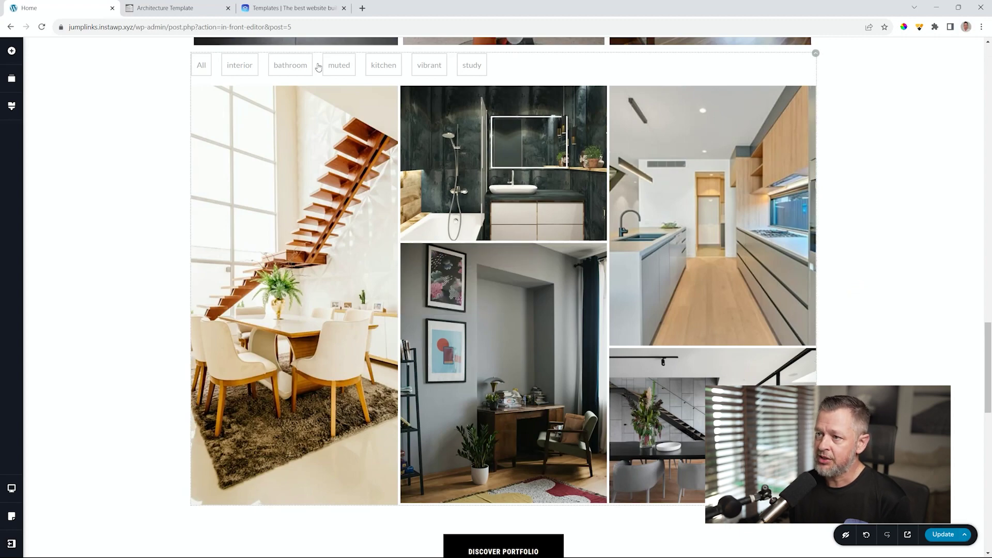
Step: Filter the gallery by the interior, bathroom, muted and kitchen tags in turn
left_click(247, 70)
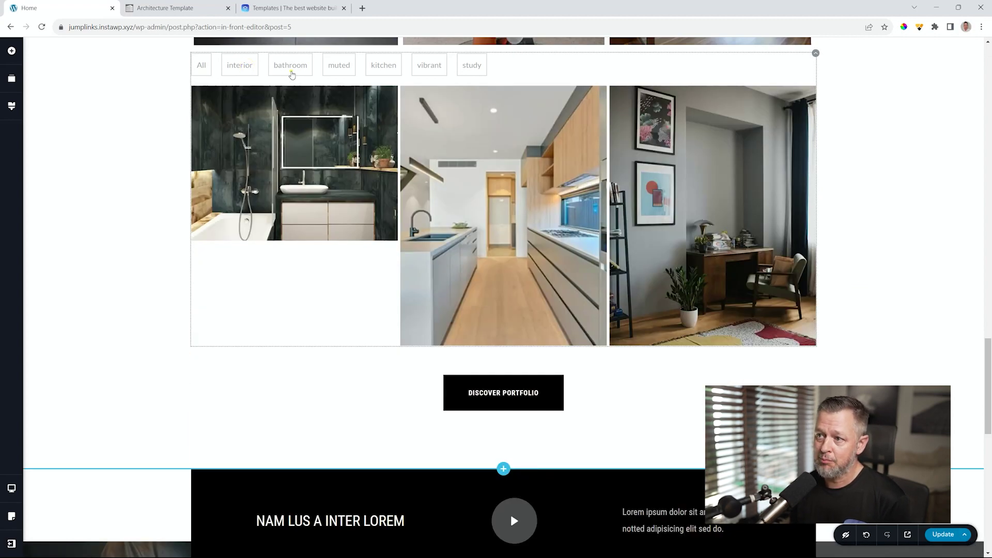
left_click(292, 73)
left_click(335, 72)
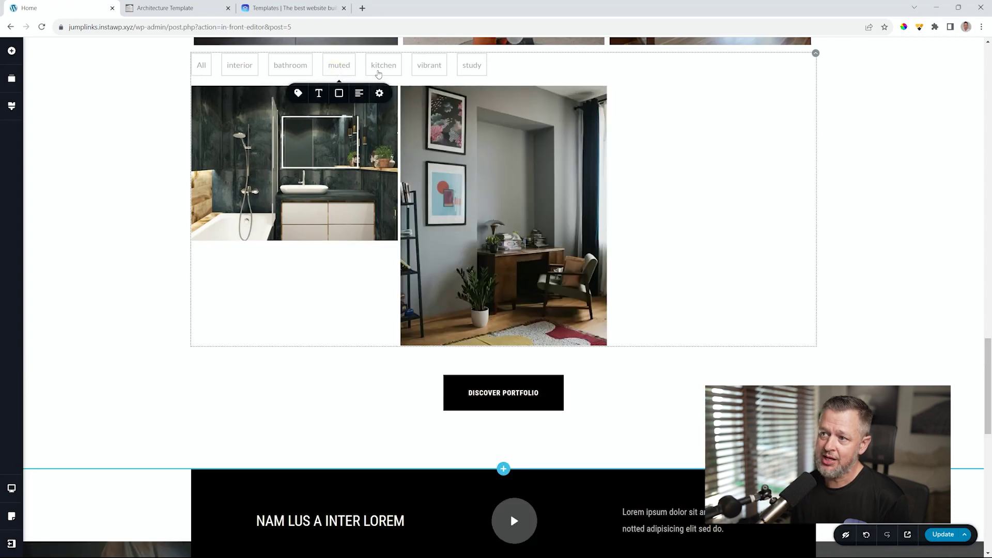
left_click(391, 73)
Step: Filter by vibrant and study, restore All, and return to the brizy.io templates page
left_click(426, 74)
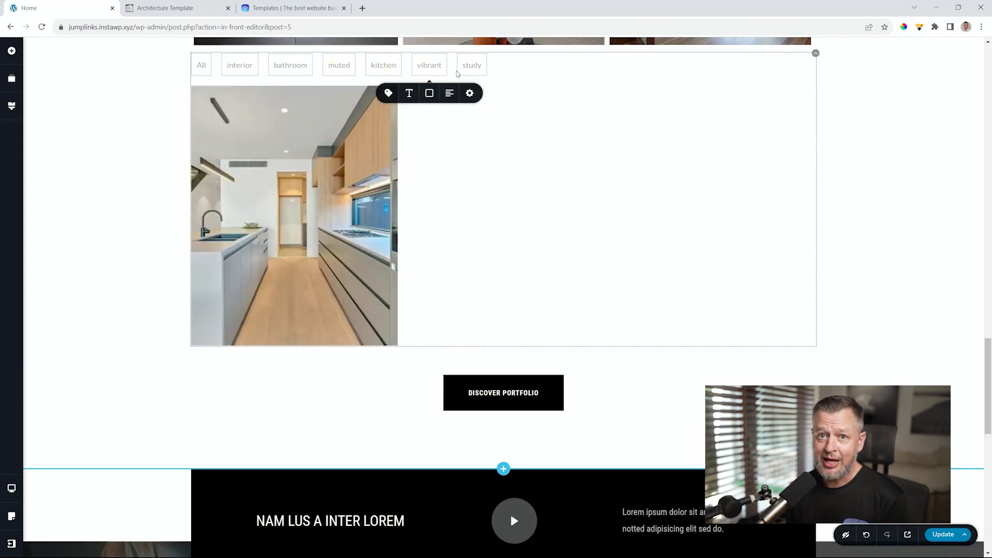
left_click(480, 73)
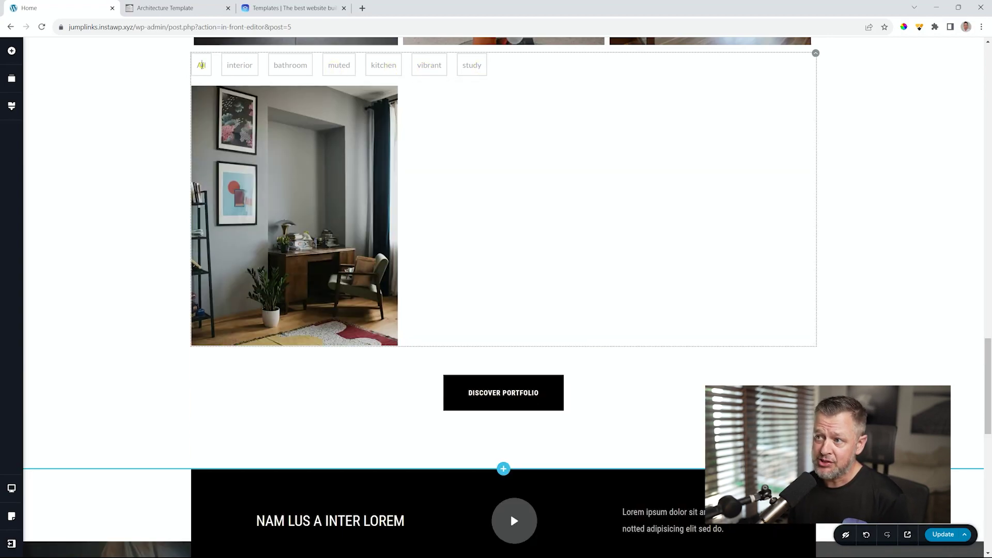
left_click(202, 65)
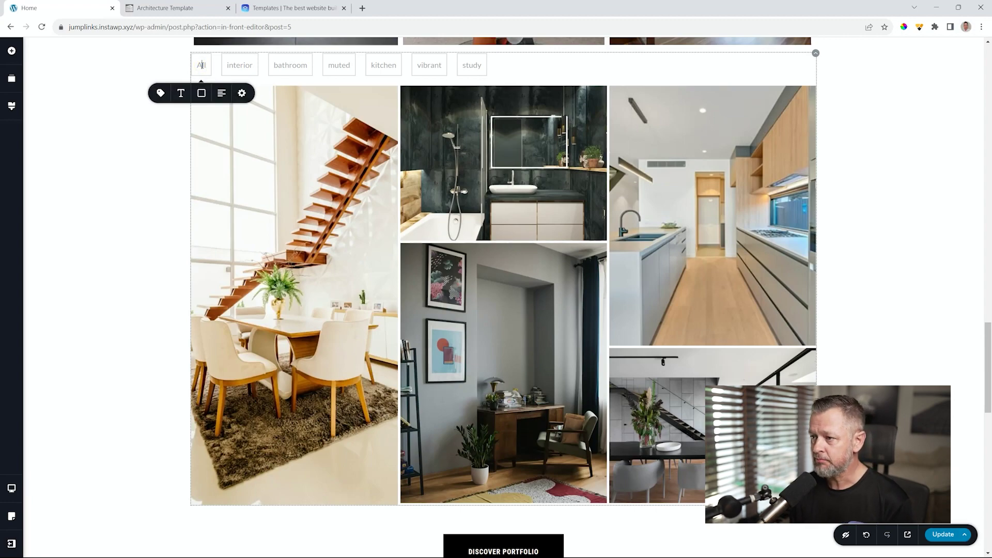
left_click(321, 8)
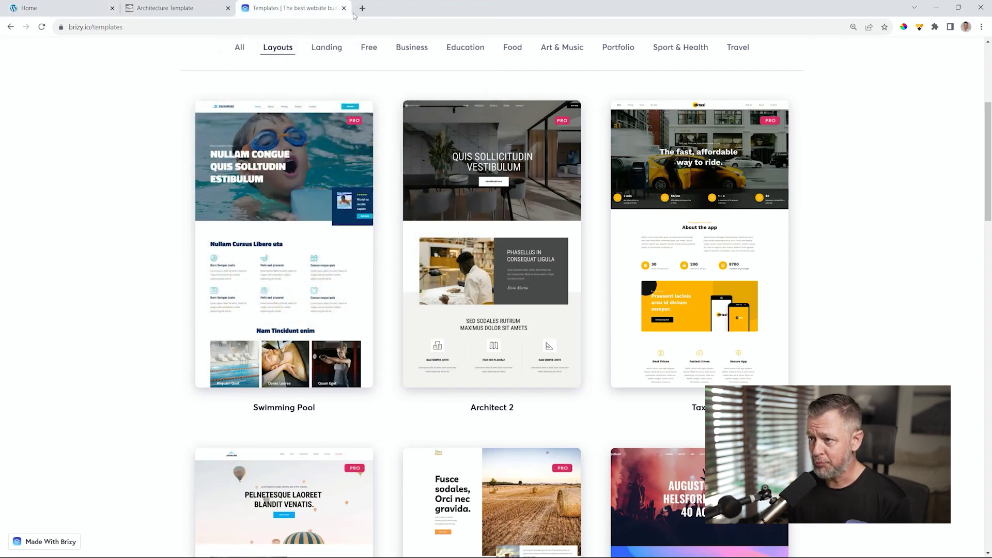
Step: Choose Start With This Design on the Architect 2 template card
mouse_move(500, 241)
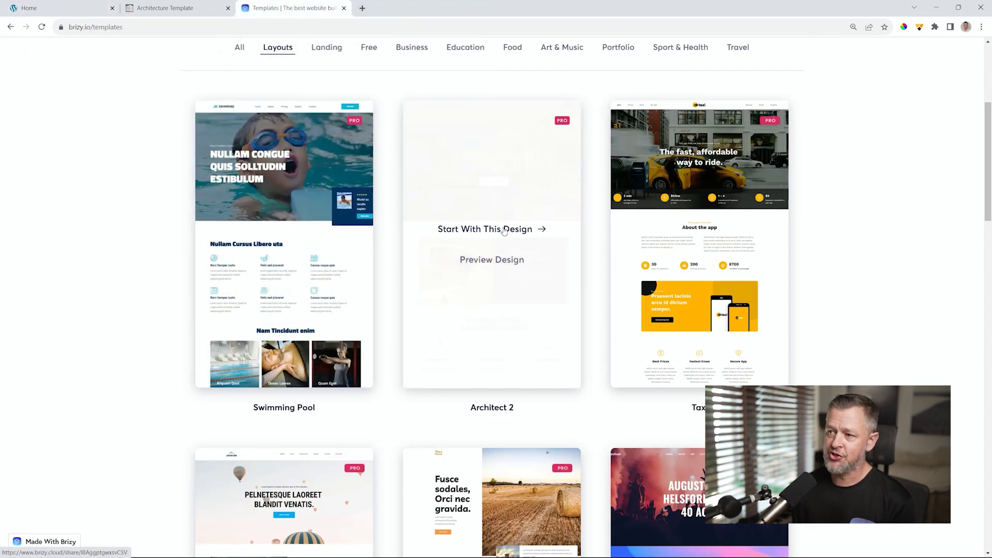
left_click(504, 233)
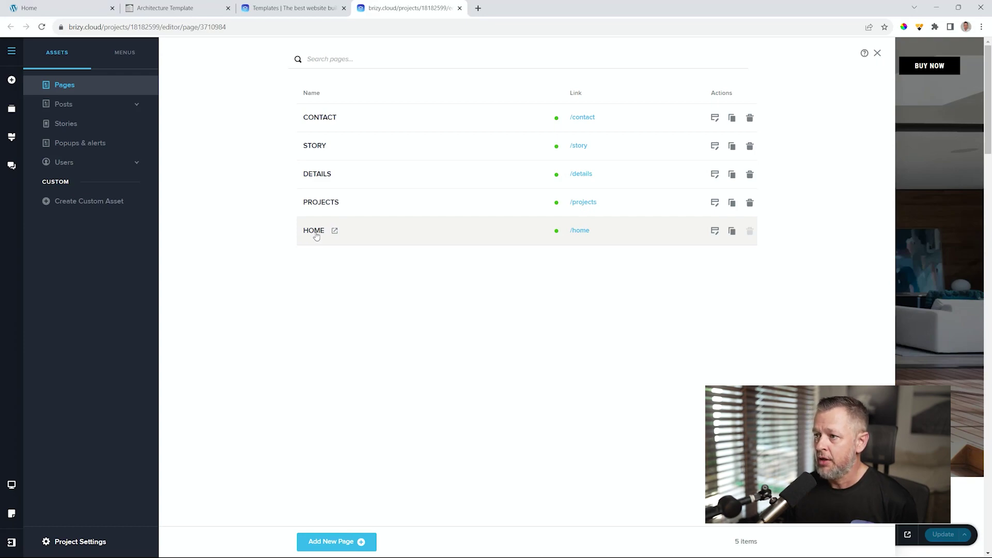
left_click(913, 157)
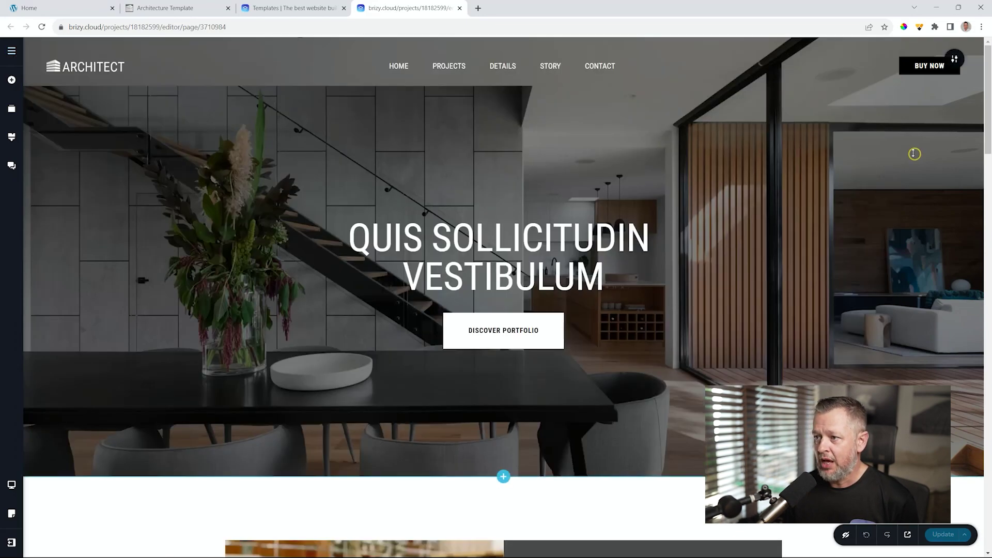
scroll(760, 132, "down", 10)
scroll(760, 131, "down", 8)
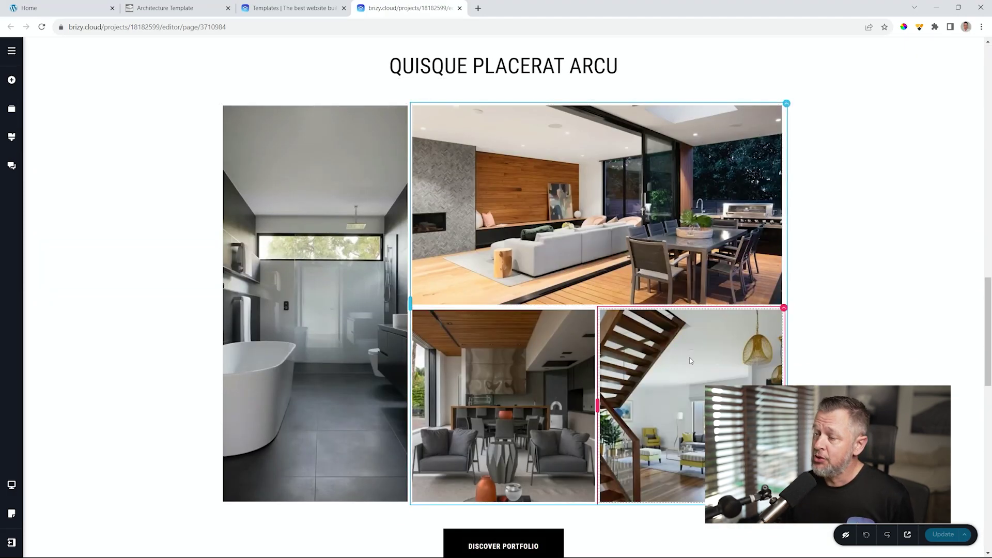
scroll(667, 341, "down", 3)
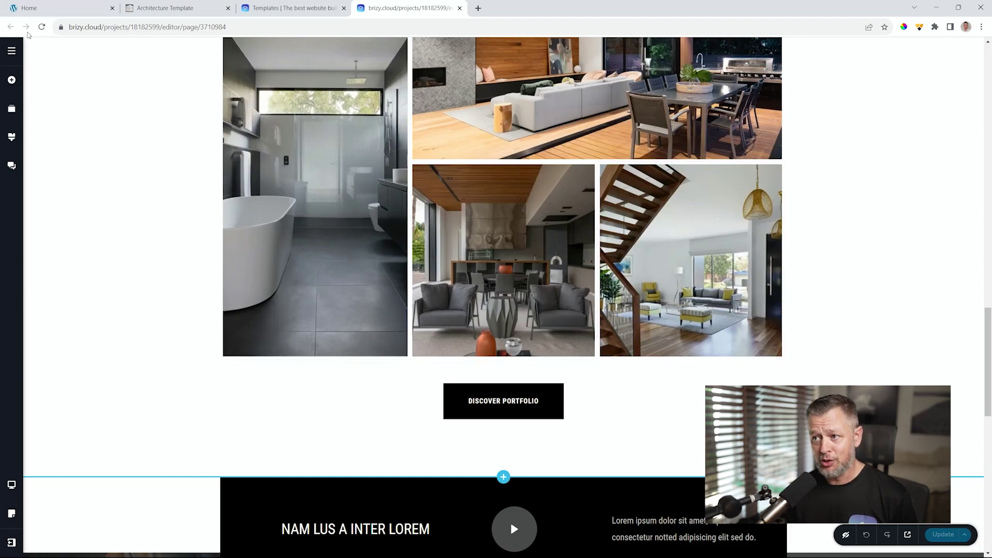
left_click(11, 50)
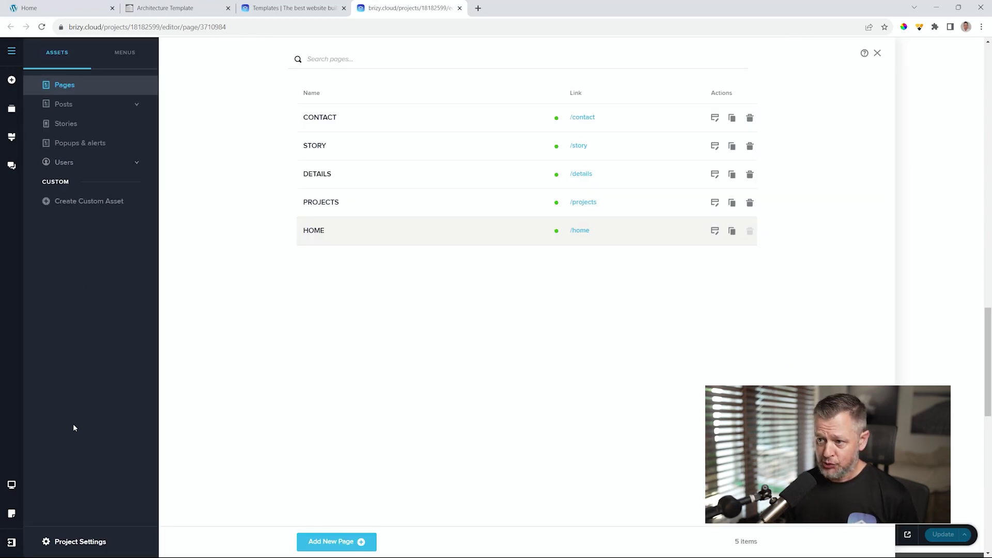
Step: View the SEO tab in Project Settings, then close settings and open the sidebar options menu
left_click(86, 550)
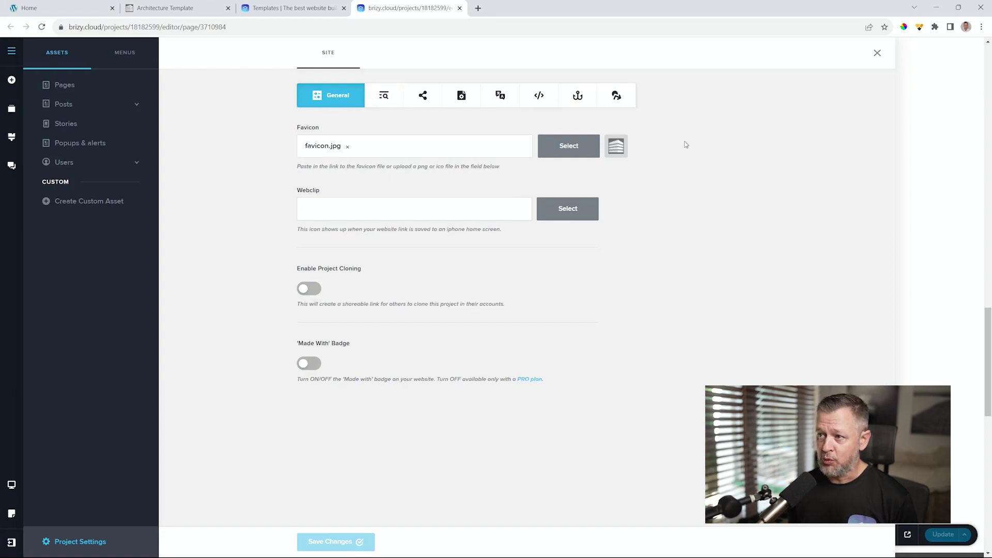
left_click(384, 96)
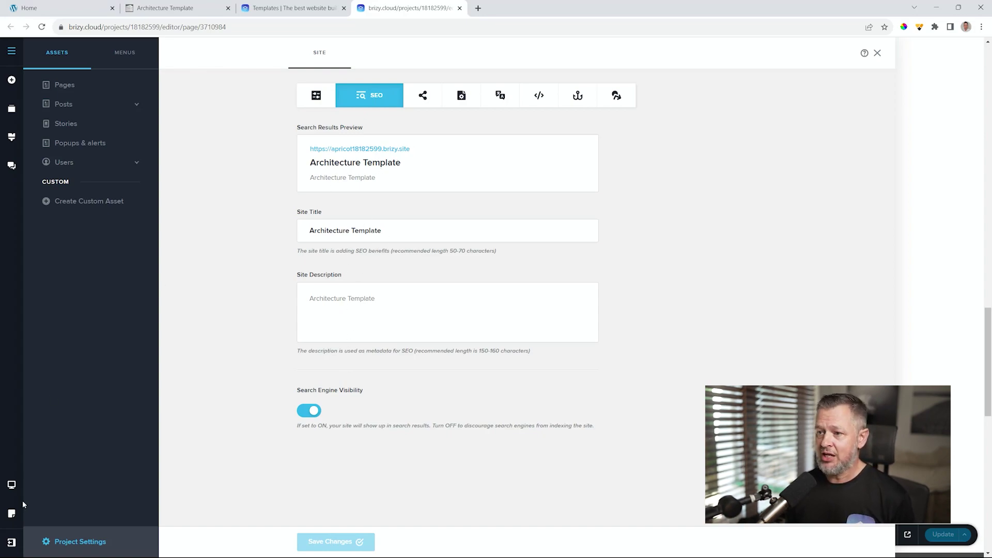
left_click(11, 543)
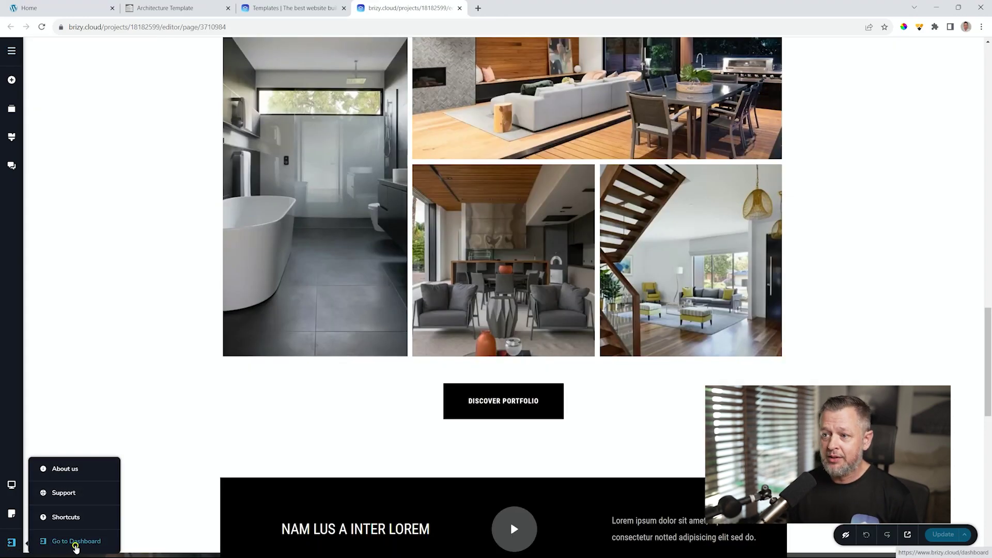
Step: On the dashboard, rename Project #10 to 'Architect Website'
left_click(75, 545)
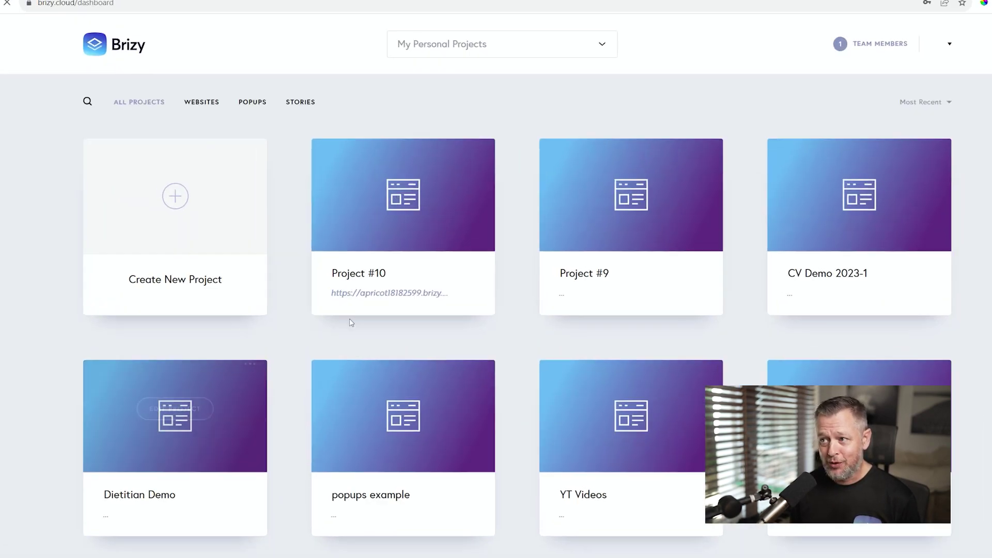
mouse_move(320, 273)
left_click(415, 321)
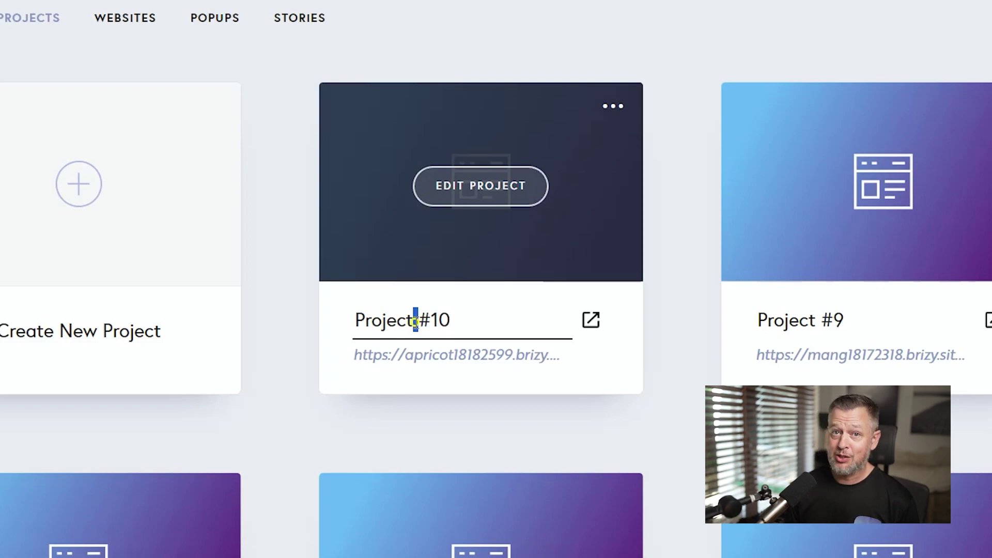
triple_click(417, 322)
type("Archi")
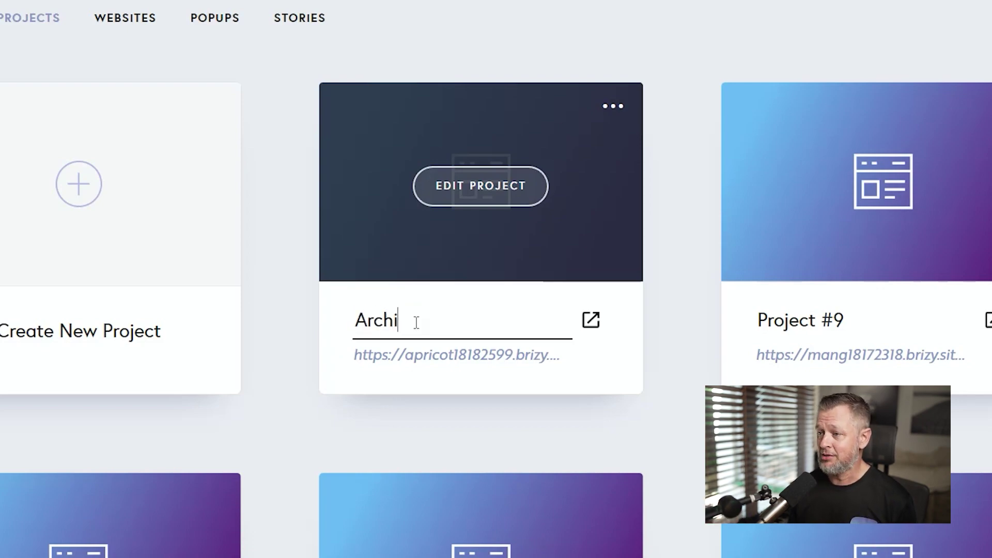
type("tect Website")
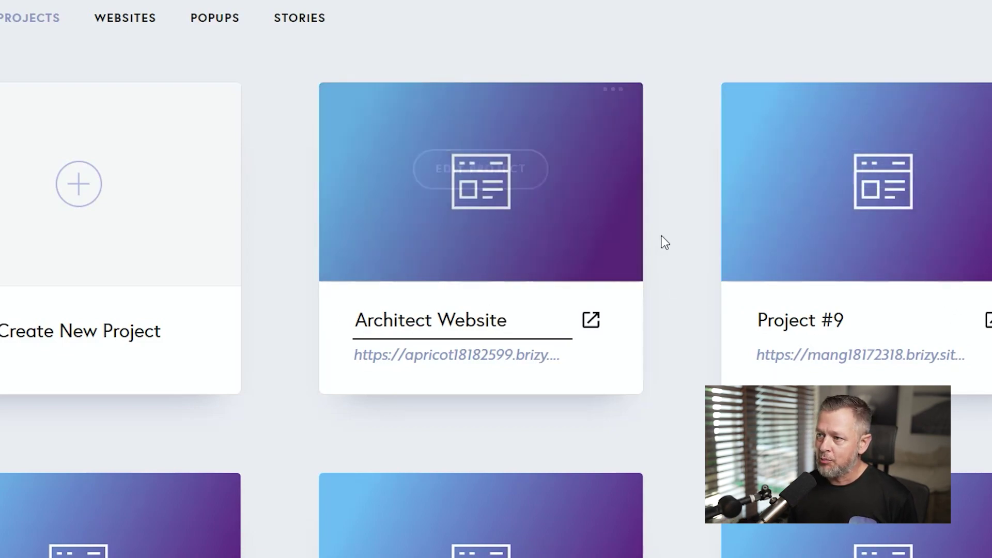
left_click(664, 239)
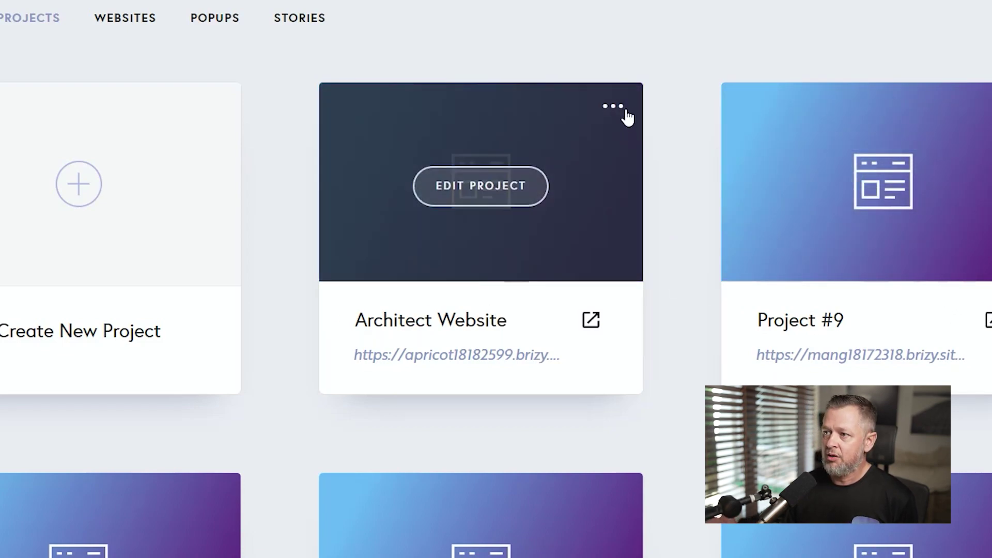
Step: Open the project's Move dialog, keep Landing Page Demos, and close without moving
left_click(614, 106)
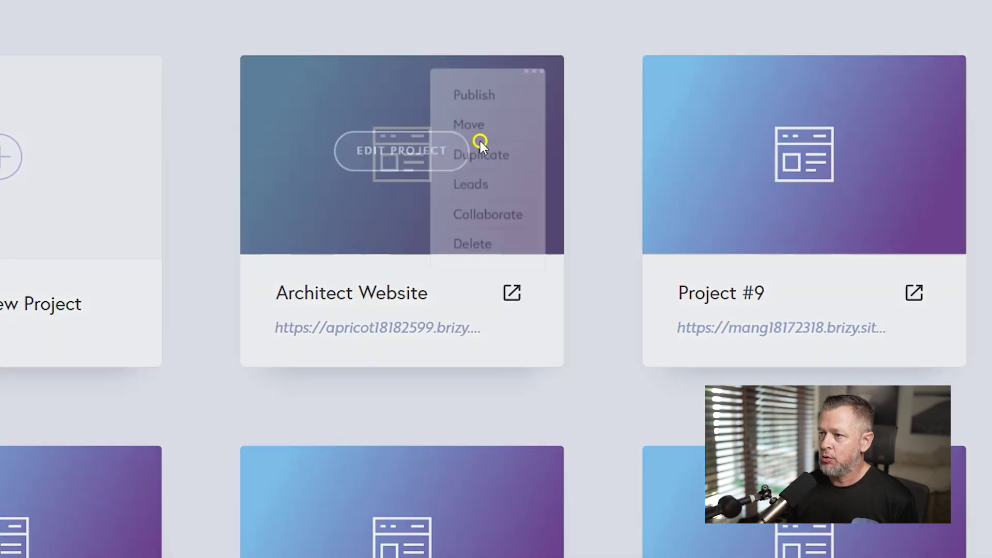
left_click(564, 164)
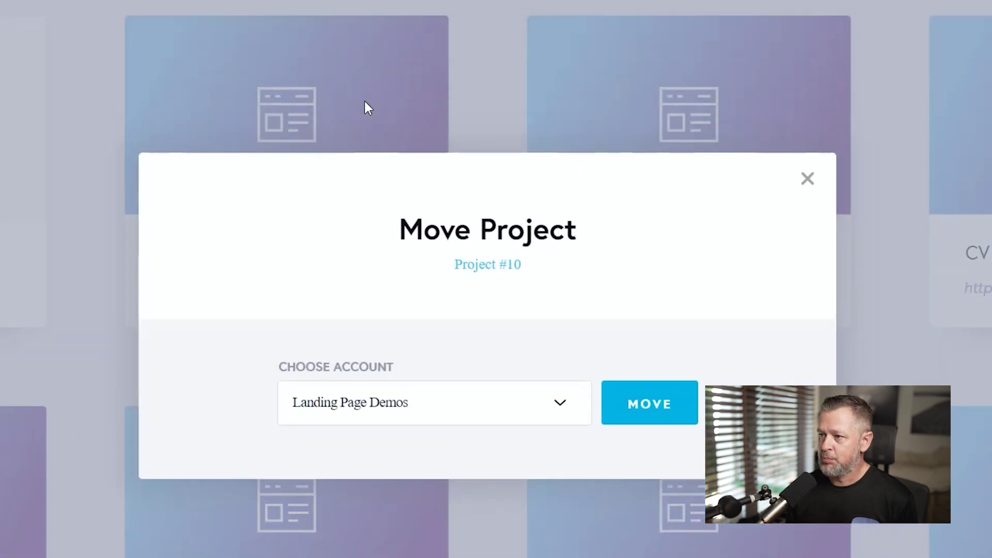
left_click(558, 401)
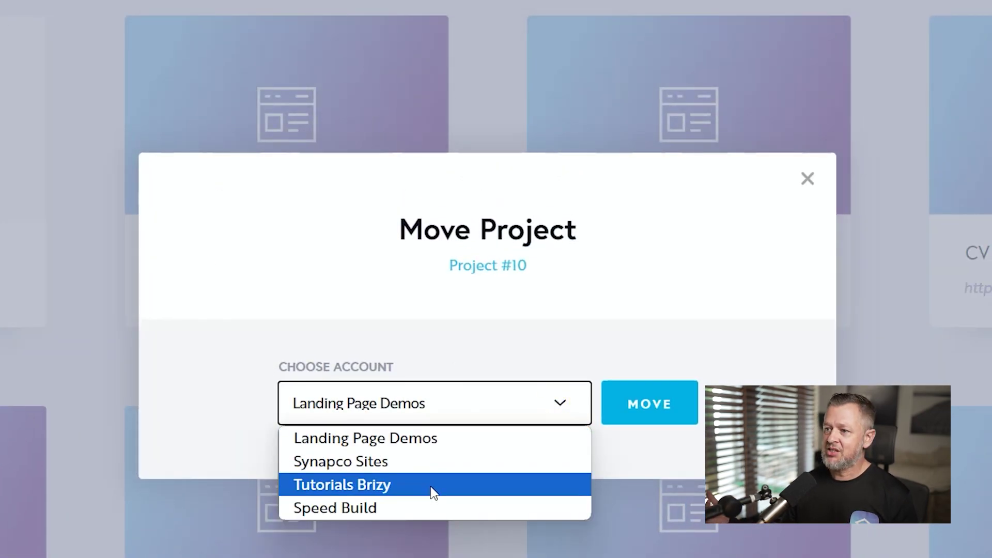
left_click(588, 348)
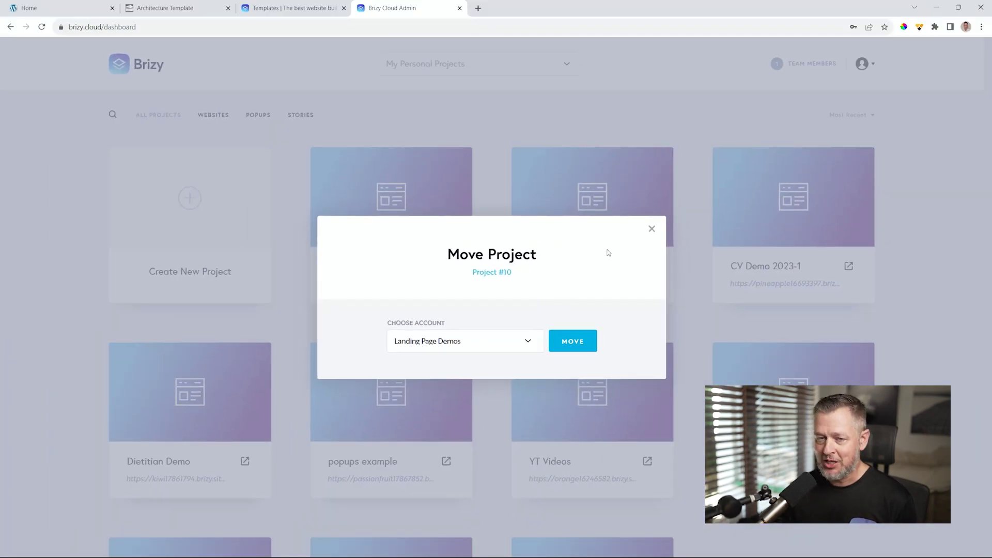
left_click(652, 229)
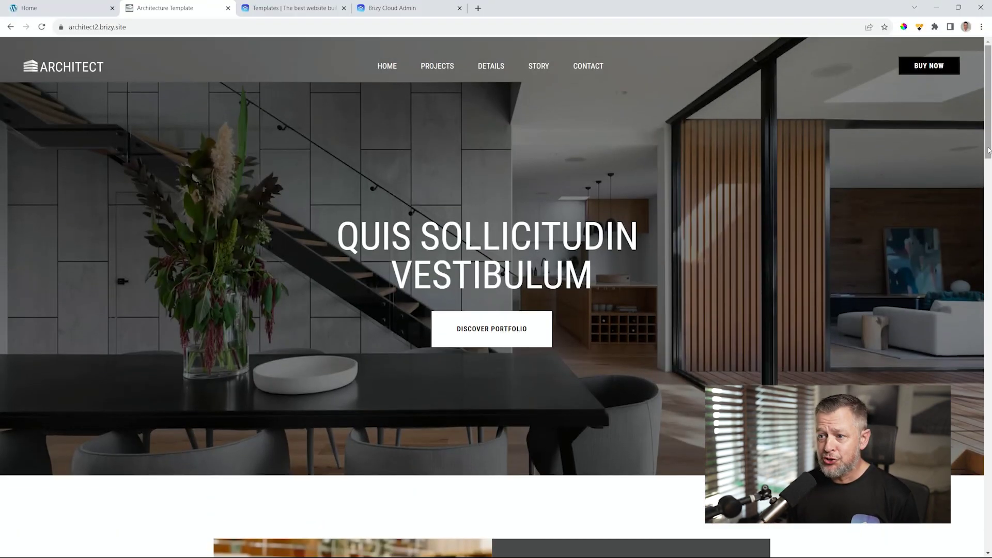
Step: Go to the CONTACT page and scroll down to its message form
left_click(589, 66)
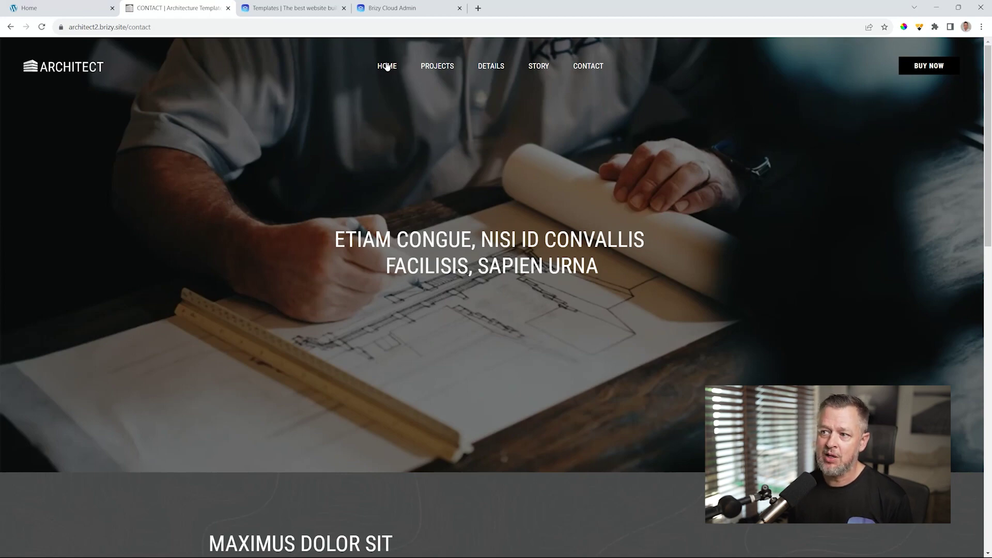
scroll(989, 172, "down", 5)
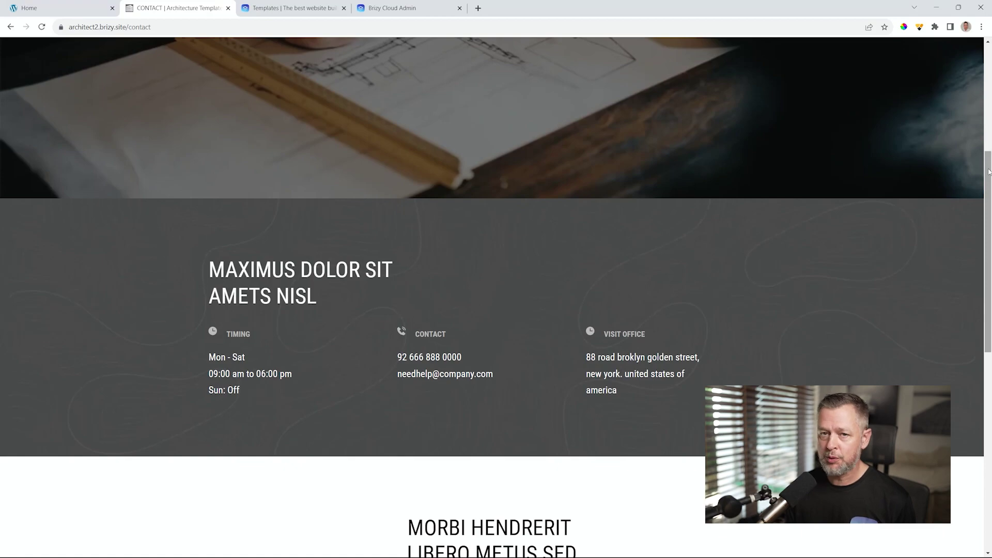
left_click_drag(989, 172, 990, 302)
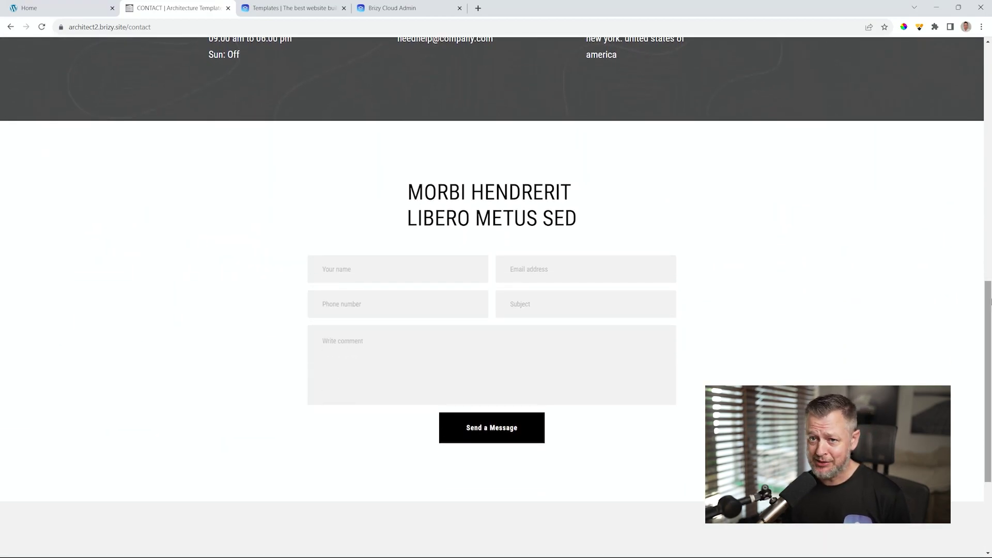